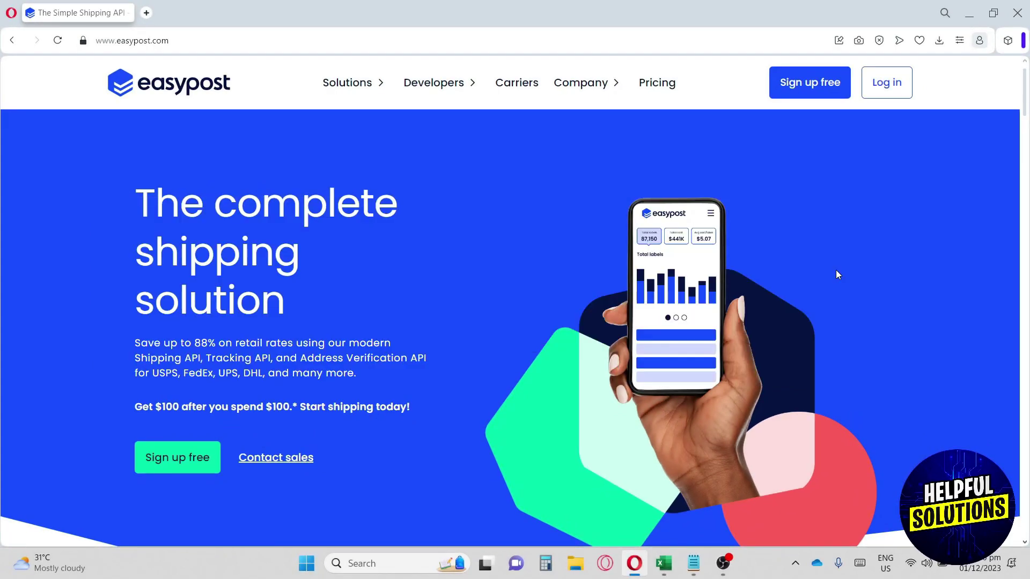
Step: Scroll down through the easypost.com homepage features and customer showcase, then back up
scroll(836, 270, "down", 1)
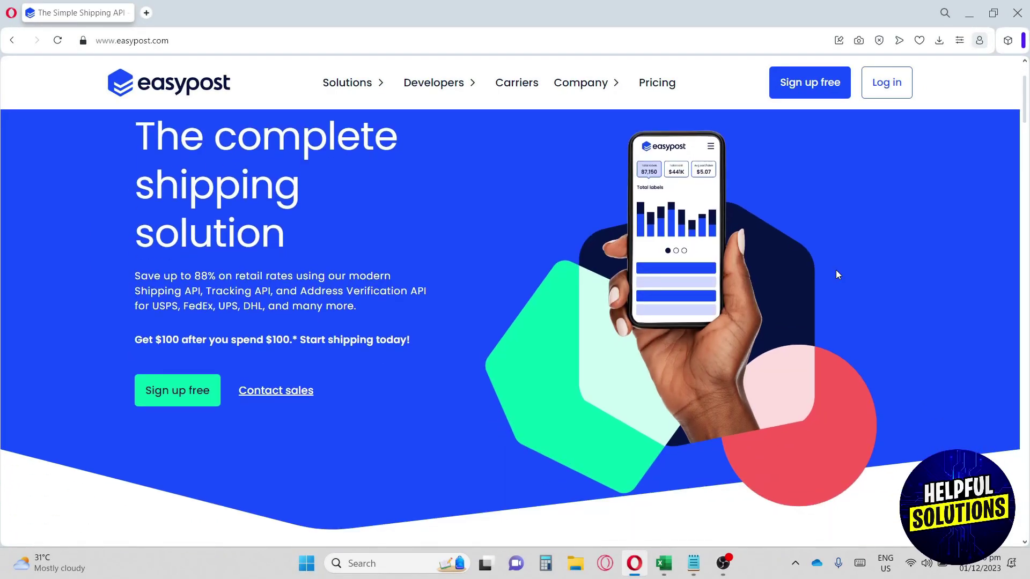
scroll(837, 270, "down", 1)
scroll(836, 270, "down", 1)
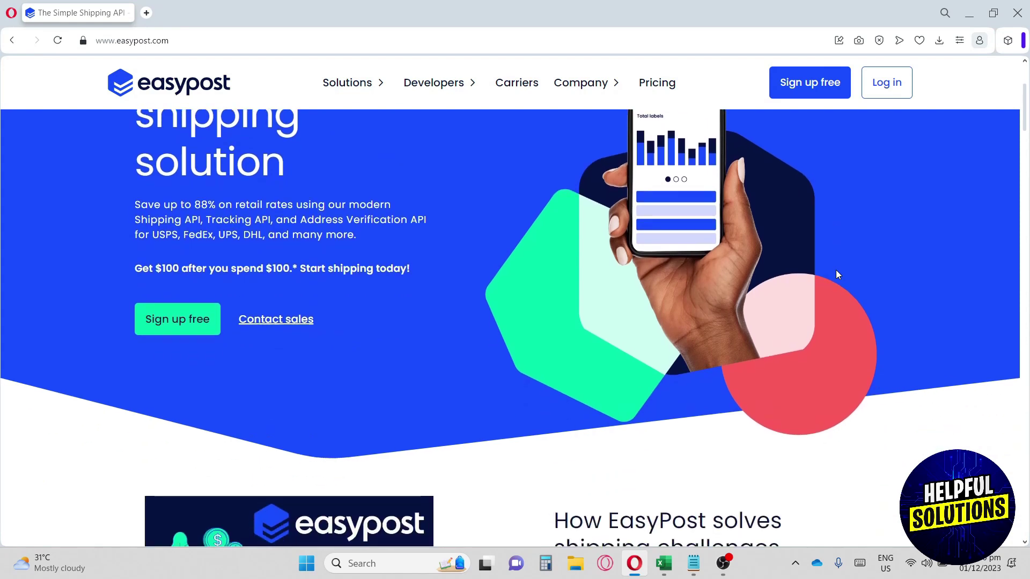
scroll(838, 275, "down", 1)
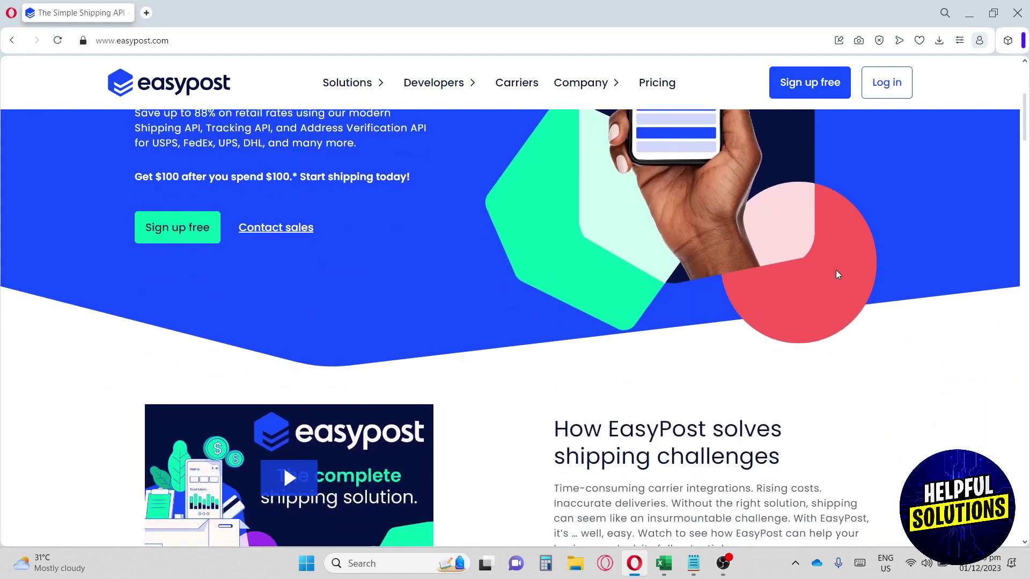
scroll(838, 275, "down", 1)
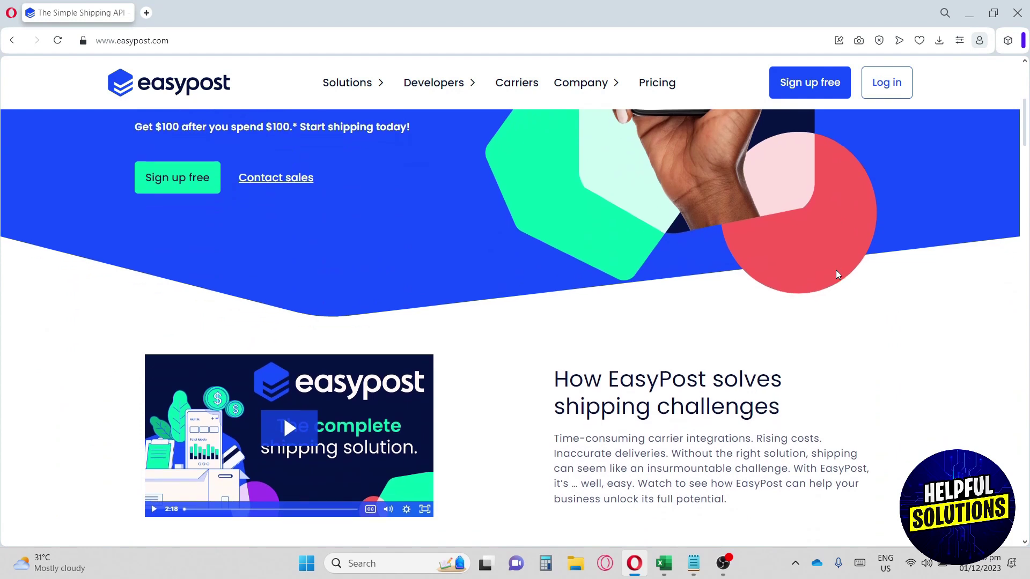
scroll(838, 274, "down", 1)
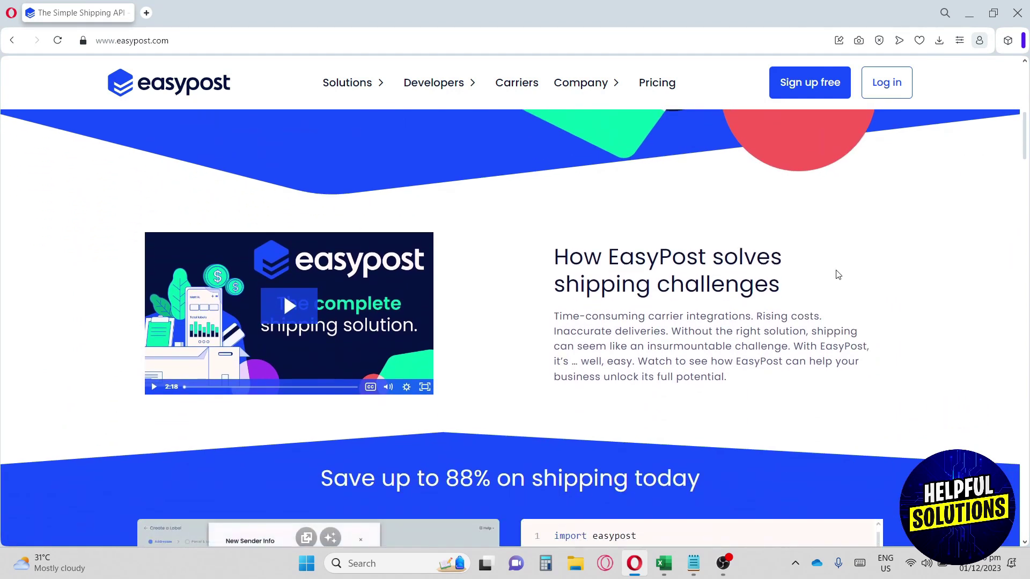
scroll(837, 275, "down", 1)
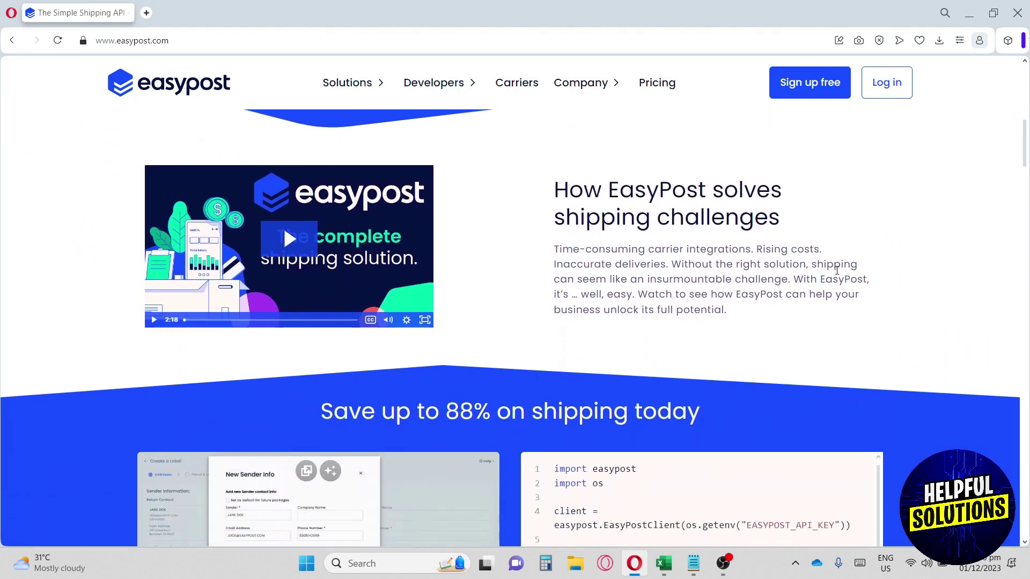
scroll(838, 273, "down", 1)
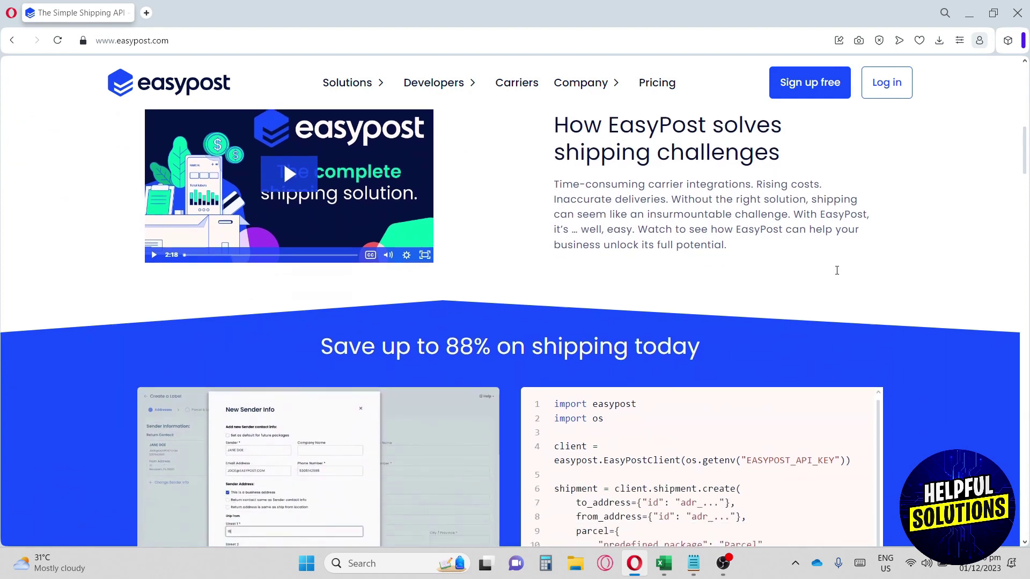
scroll(838, 274, "down", 1)
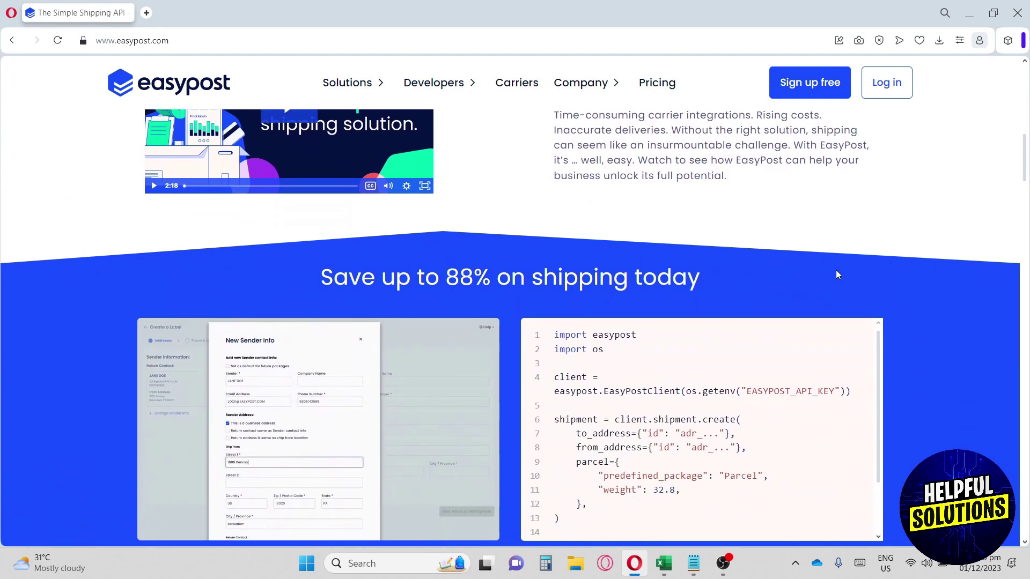
scroll(838, 274, "down", 1)
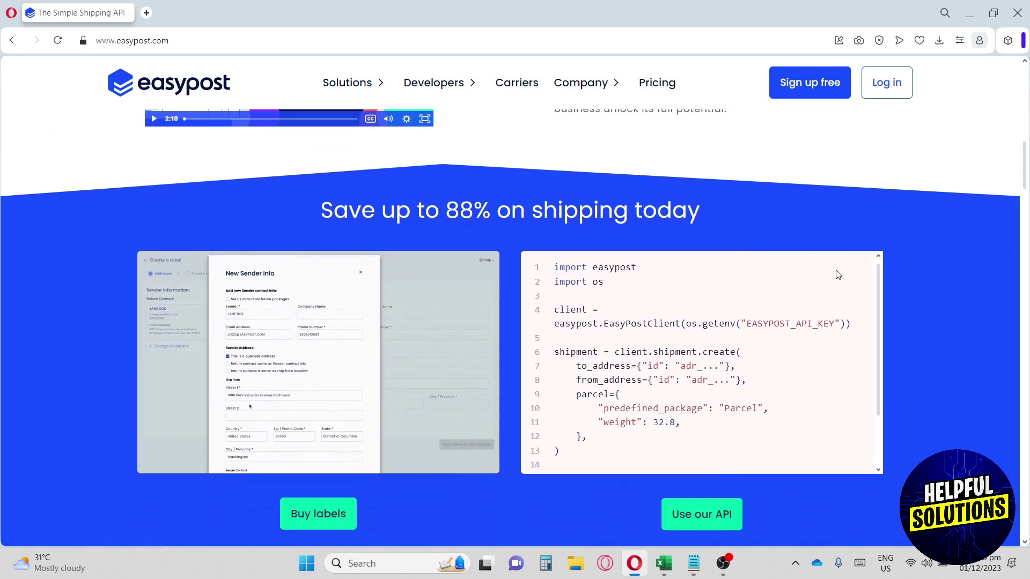
scroll(838, 275, "down", 1)
scroll(957, 293, "down", 1)
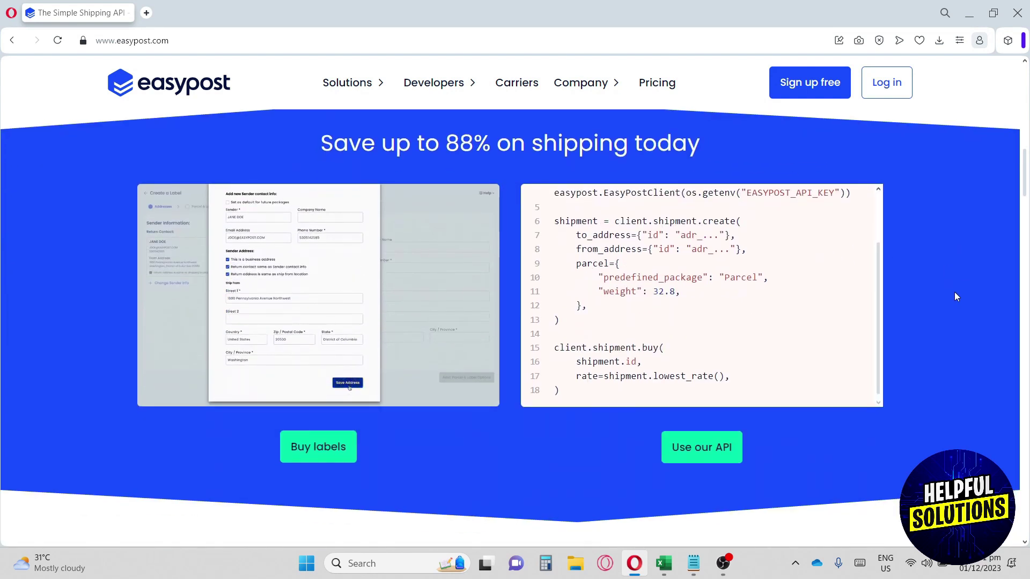
scroll(954, 293, "down", 2)
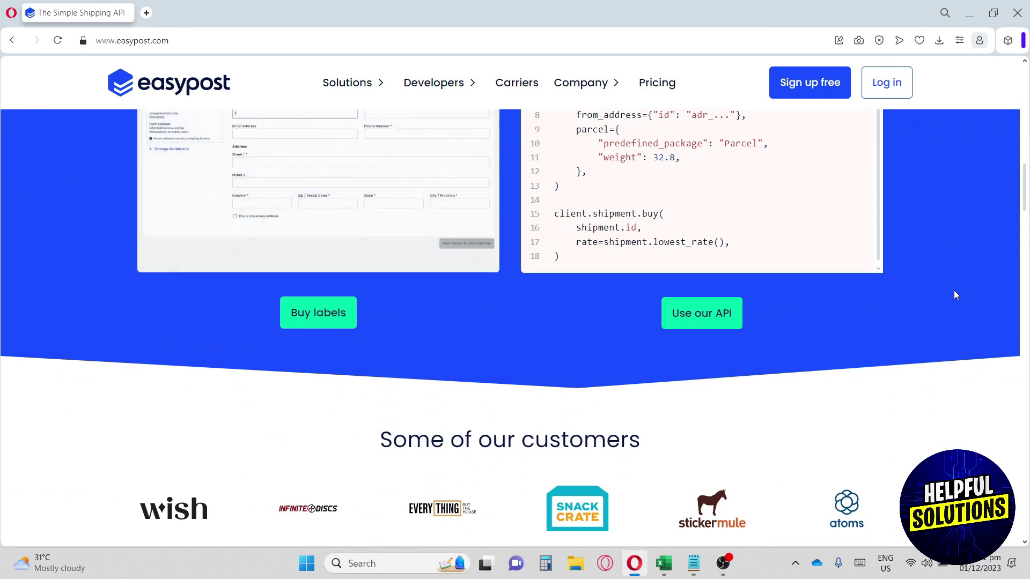
scroll(954, 294, "down", 1)
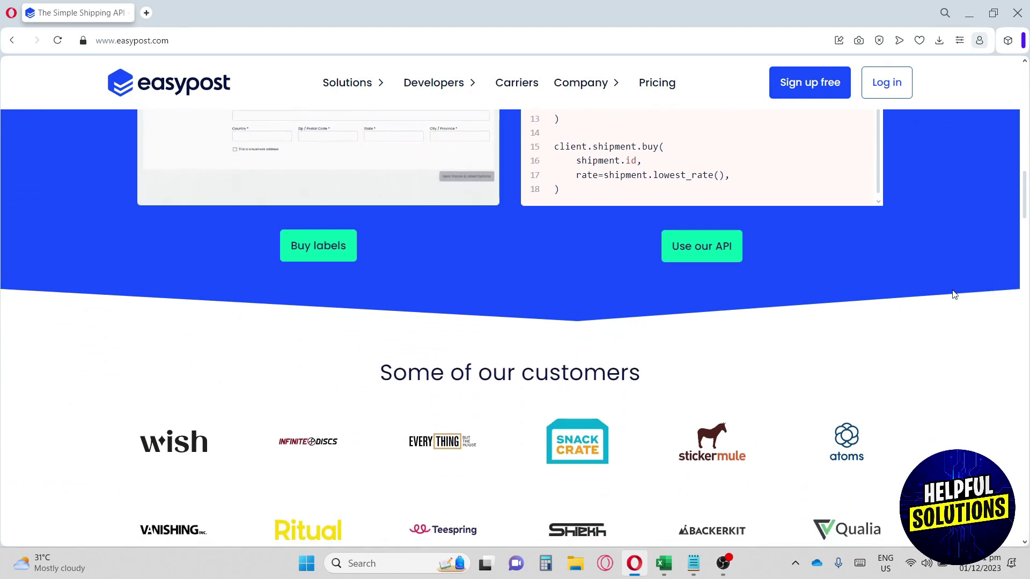
scroll(953, 294, "down", 2)
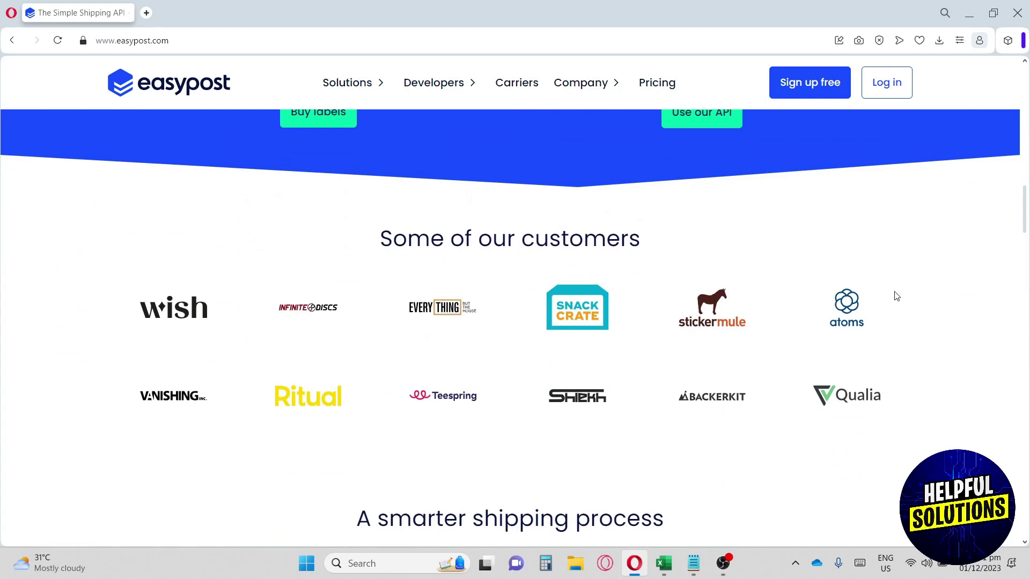
scroll(815, 284, "down", 2)
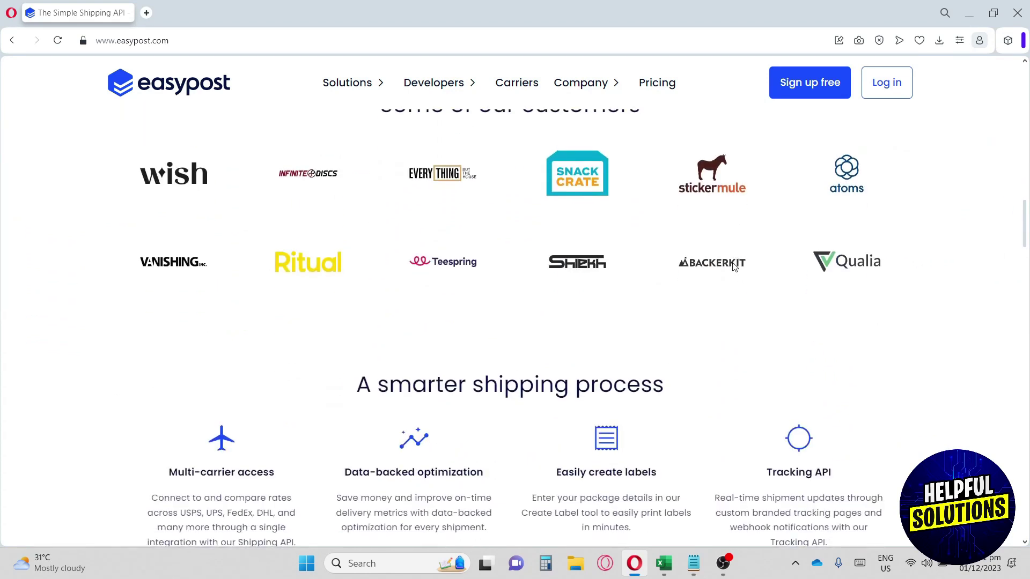
scroll(734, 267, "down", 4)
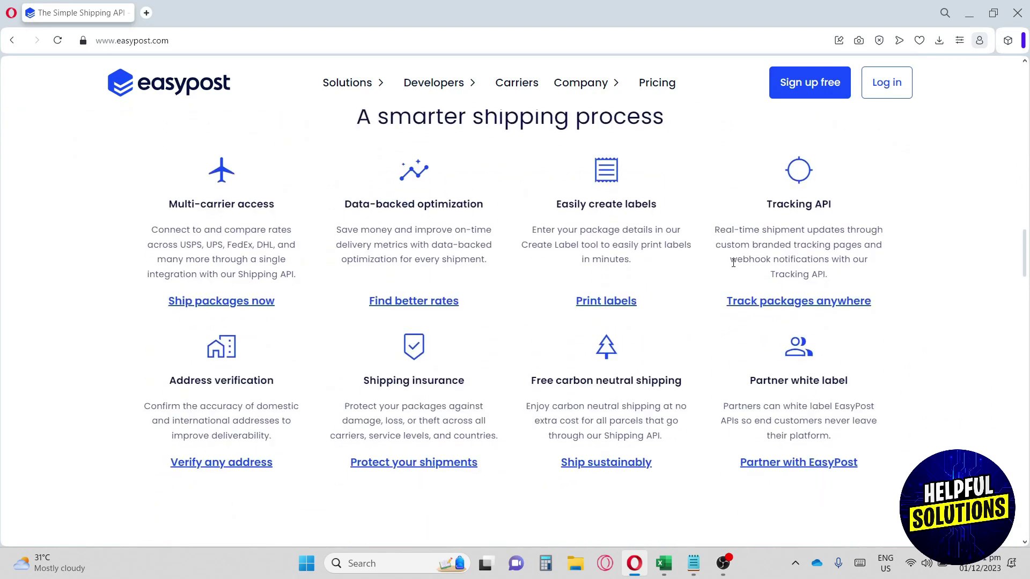
scroll(733, 263, "up", 12)
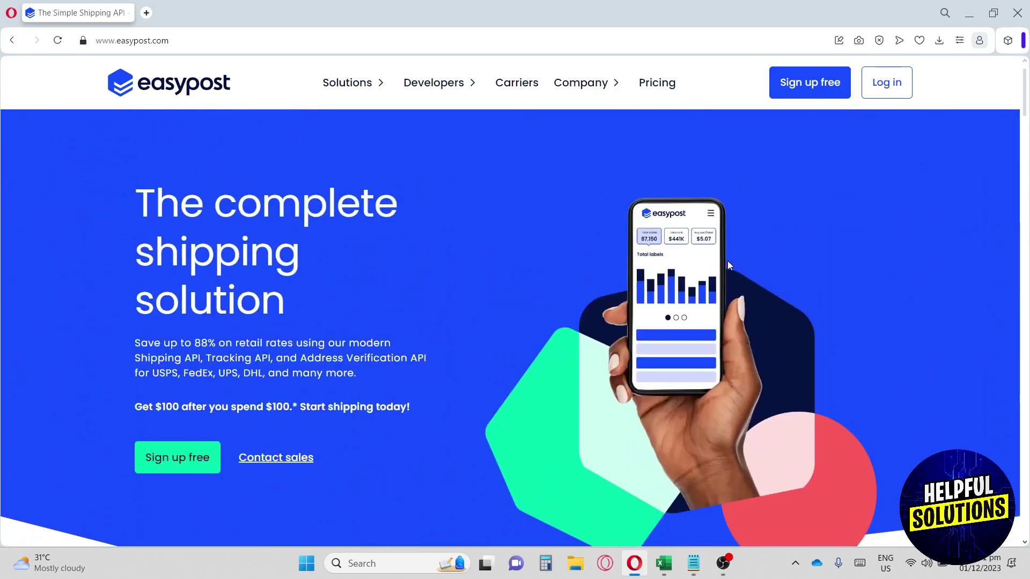
Step: Go to the account sign-up page using the header's 'Sign up free' button
left_click(194, 32)
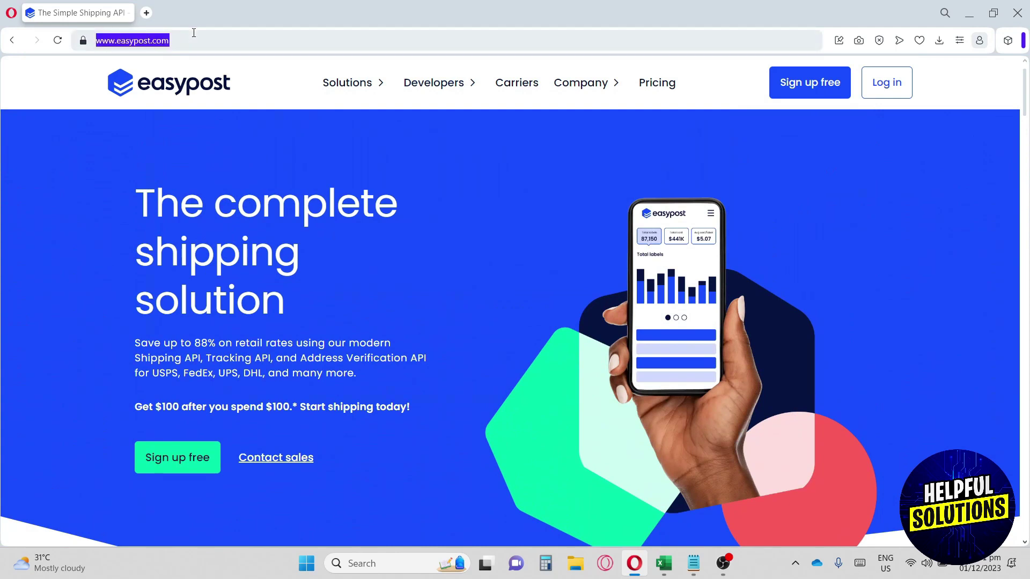
left_click(167, 58)
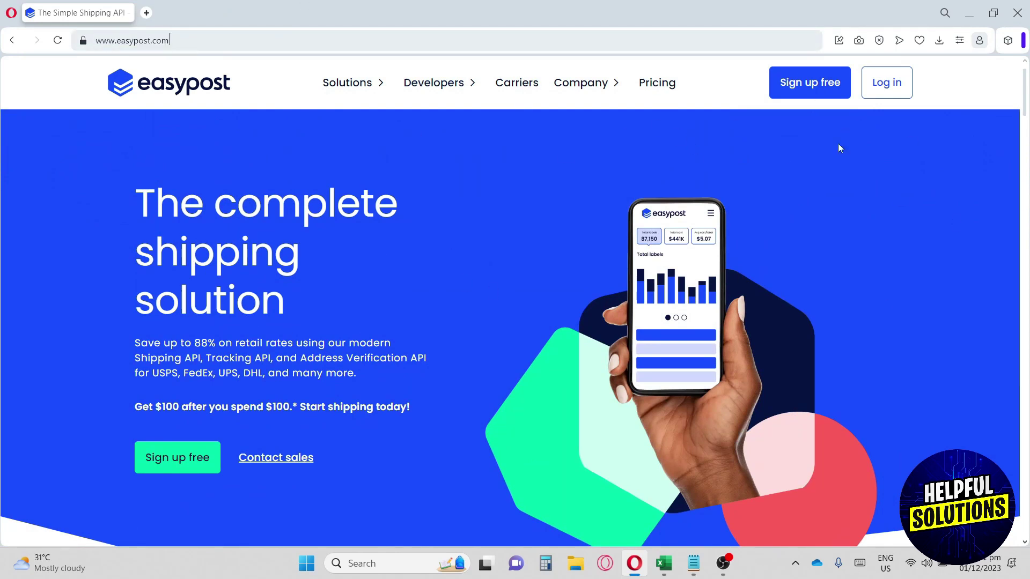
left_click(818, 91)
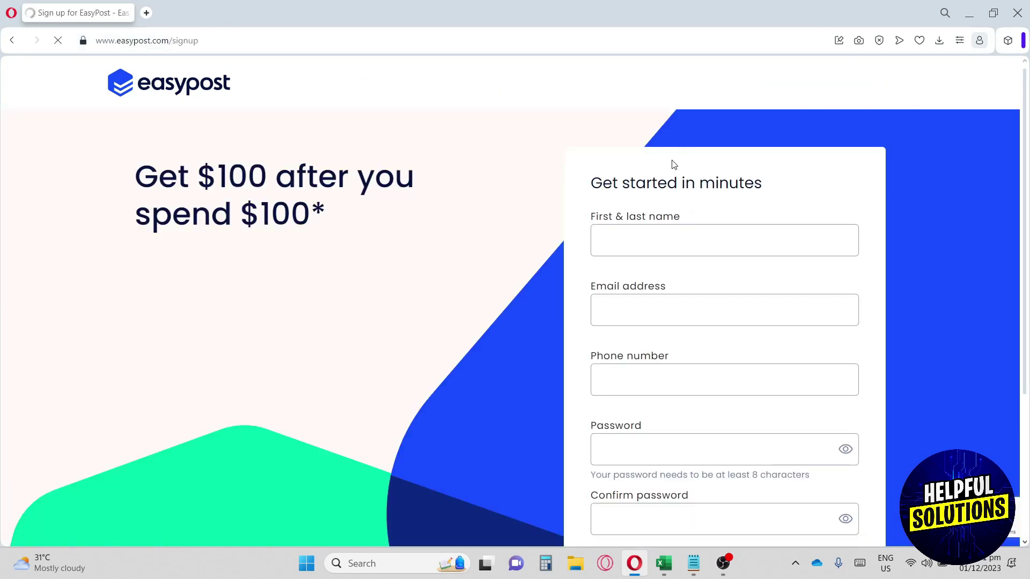
Step: Enter the account holder's first and last name in the sign-up form
scroll(674, 232, "down", 3)
scroll(674, 233, "up", 3)
left_click(668, 240)
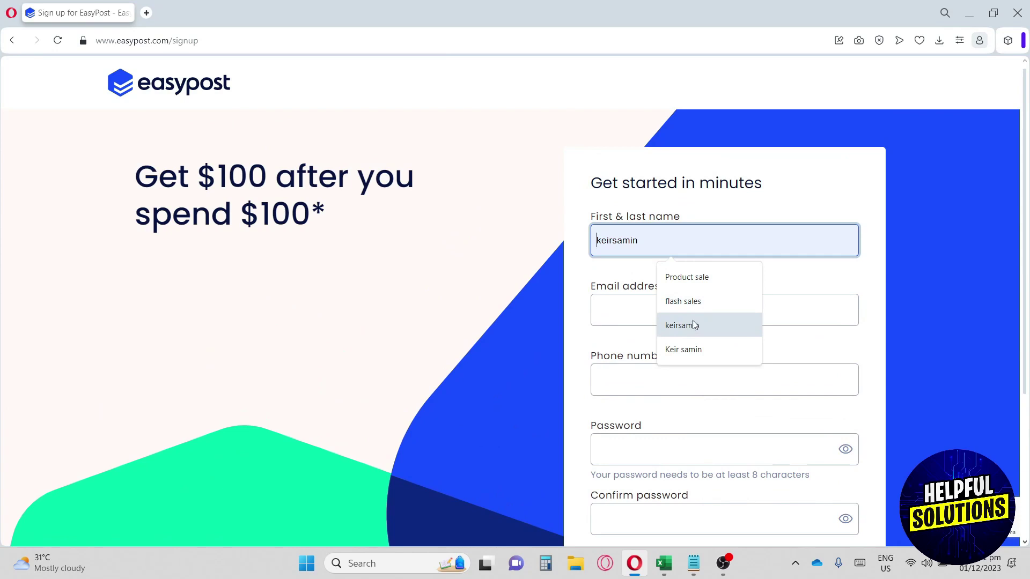
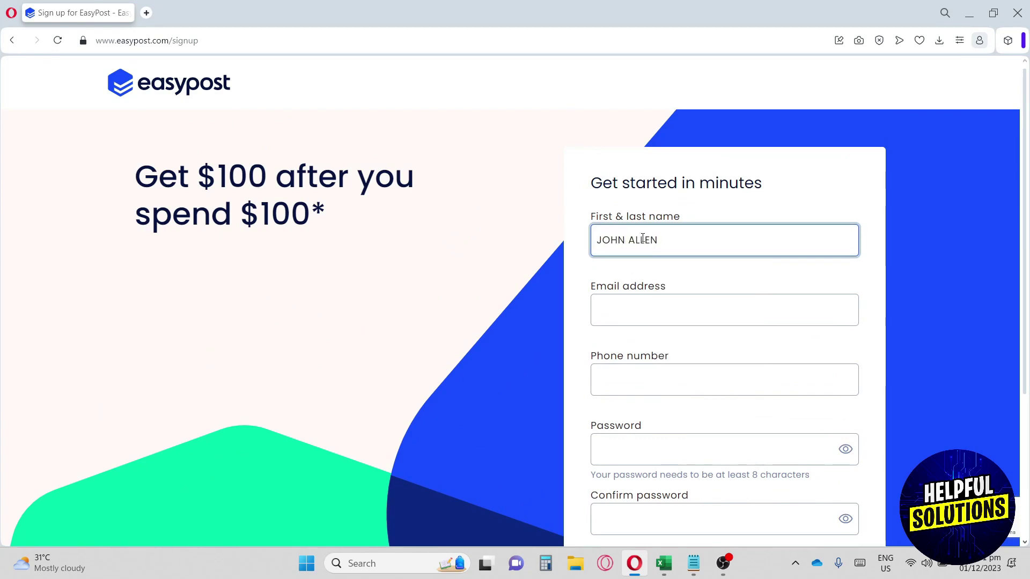
Step: Fill the e-mail and phone from saved suggestions, adding a leading 0 to the phone number
left_click(619, 309)
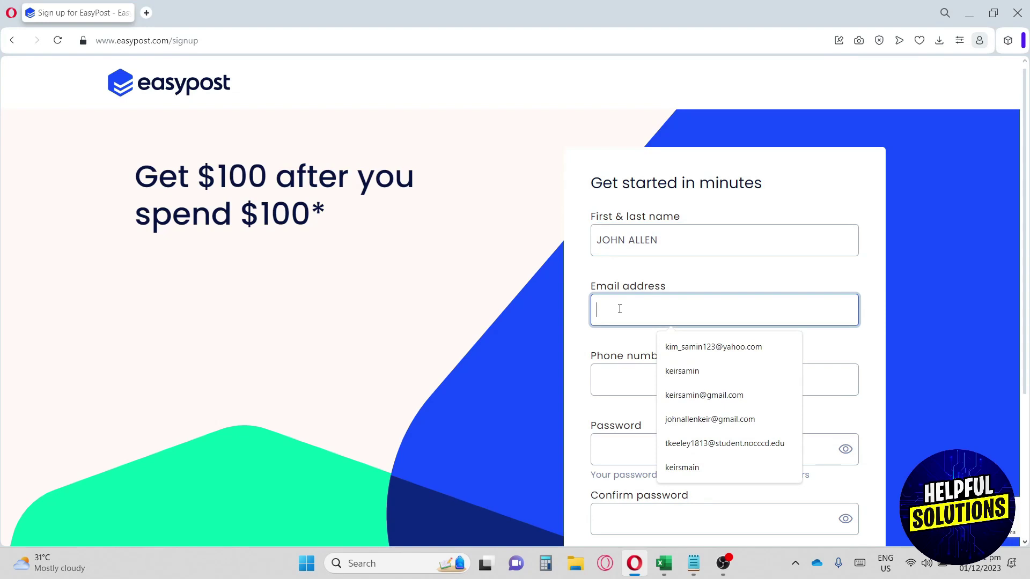
left_click(706, 420)
left_click(688, 380)
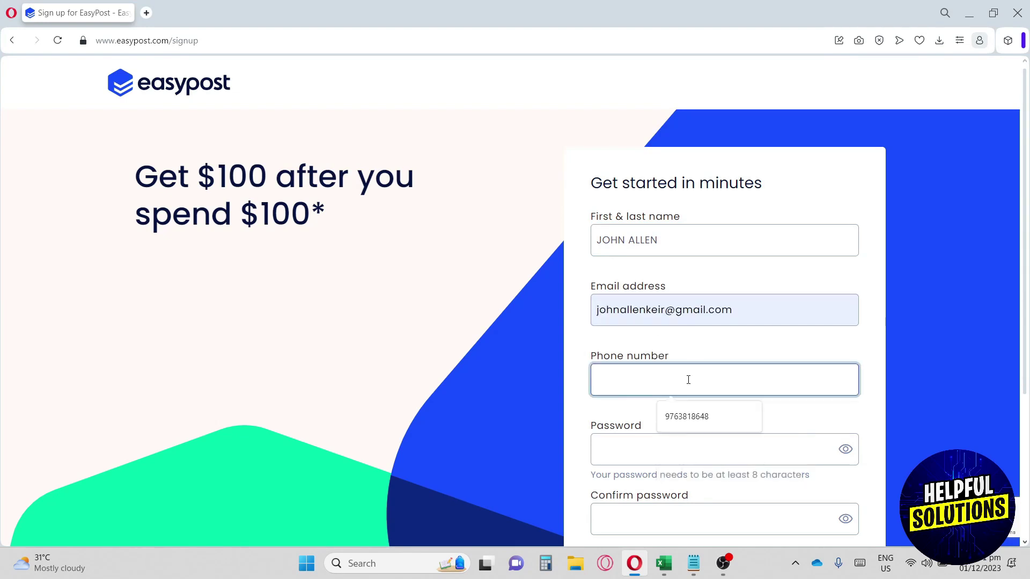
left_click(707, 416)
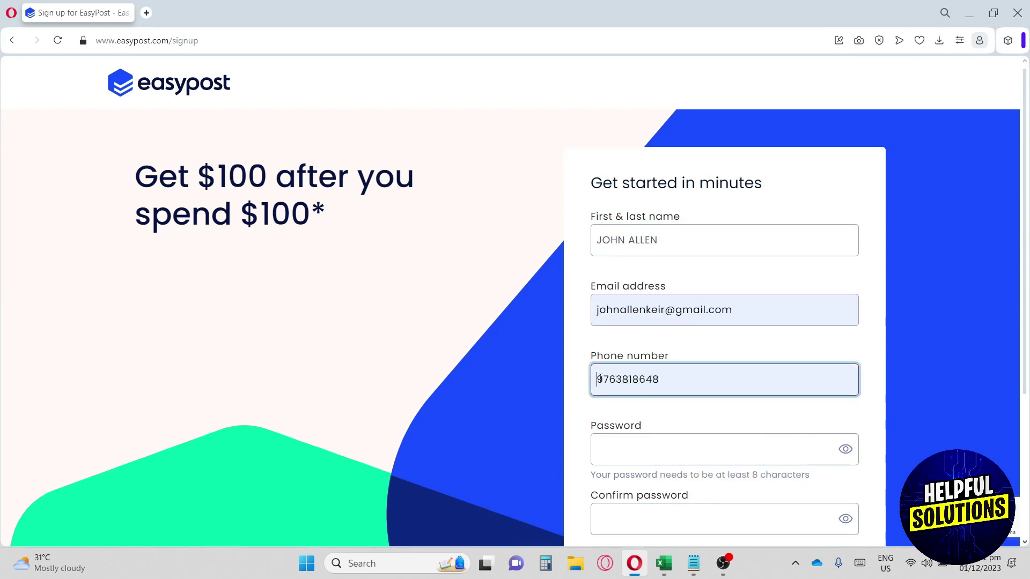
left_click(599, 379)
type("0")
Step: Move to the password field and submit the completed sign-up form
left_click(633, 437)
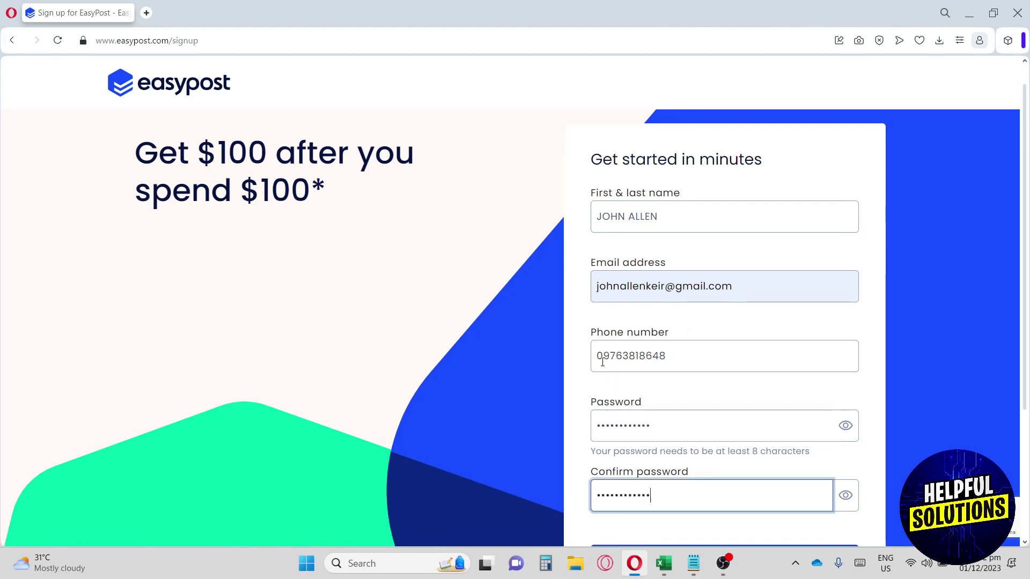
scroll(602, 362, "down", 1)
left_click(729, 504)
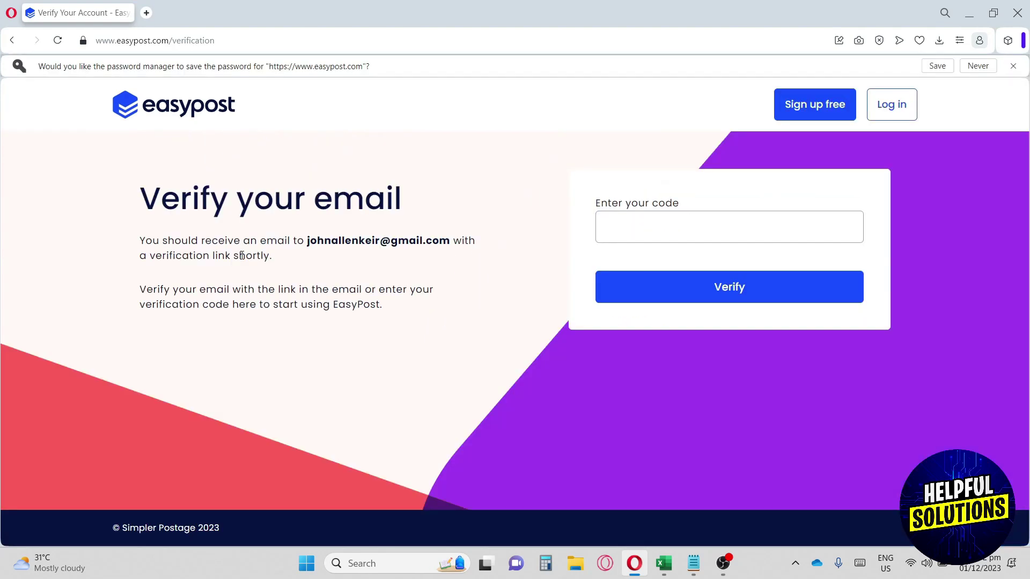
Step: Load google.com in a new tab from the 'g' address suggestion, keeping Verify your email open
left_click_drag(156, 247, 431, 242)
left_click(455, 241)
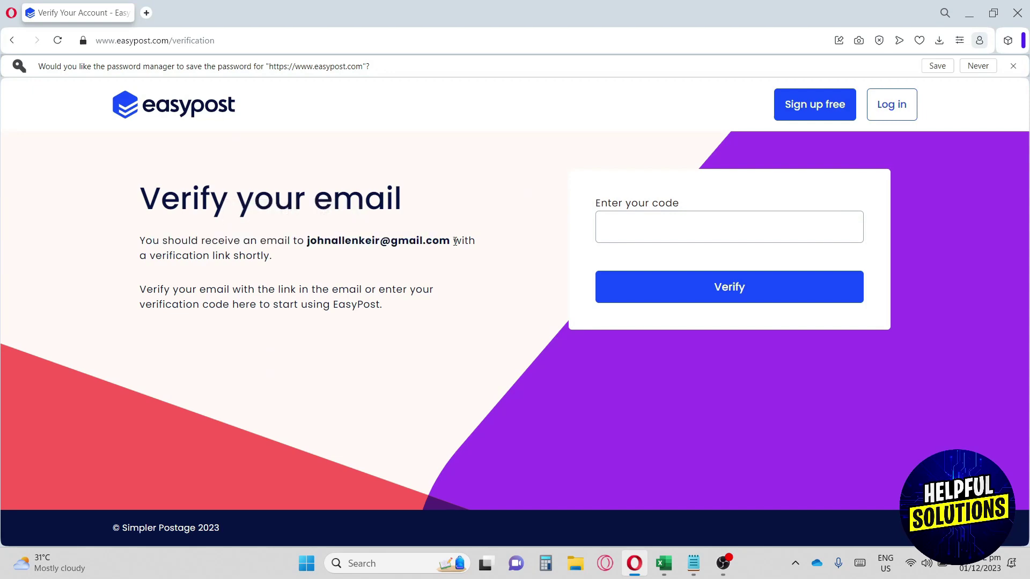
left_click(146, 12)
type("g")
key("Return")
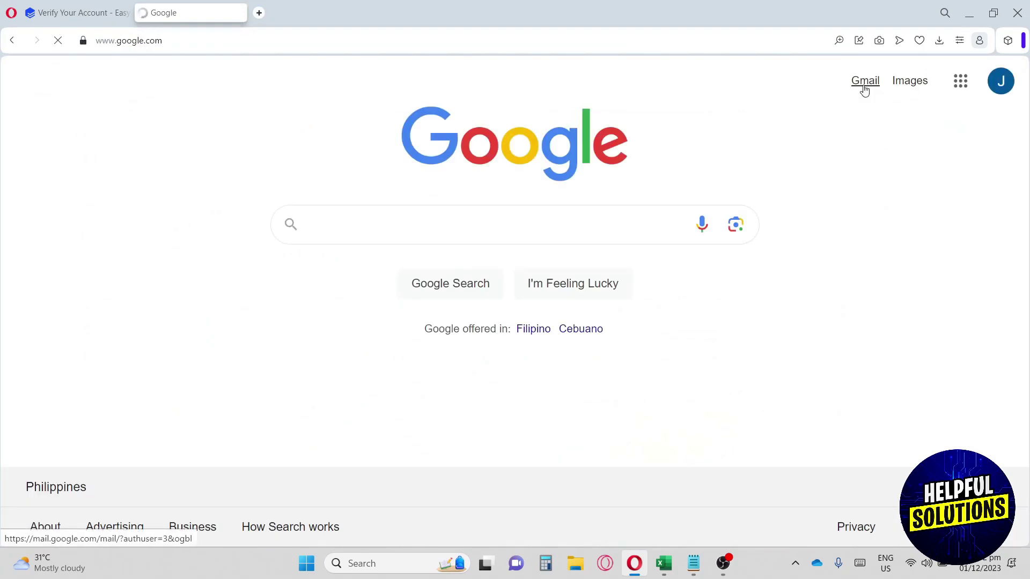
Step: Open Gmail and EasyPost's account verification email
left_click(865, 86)
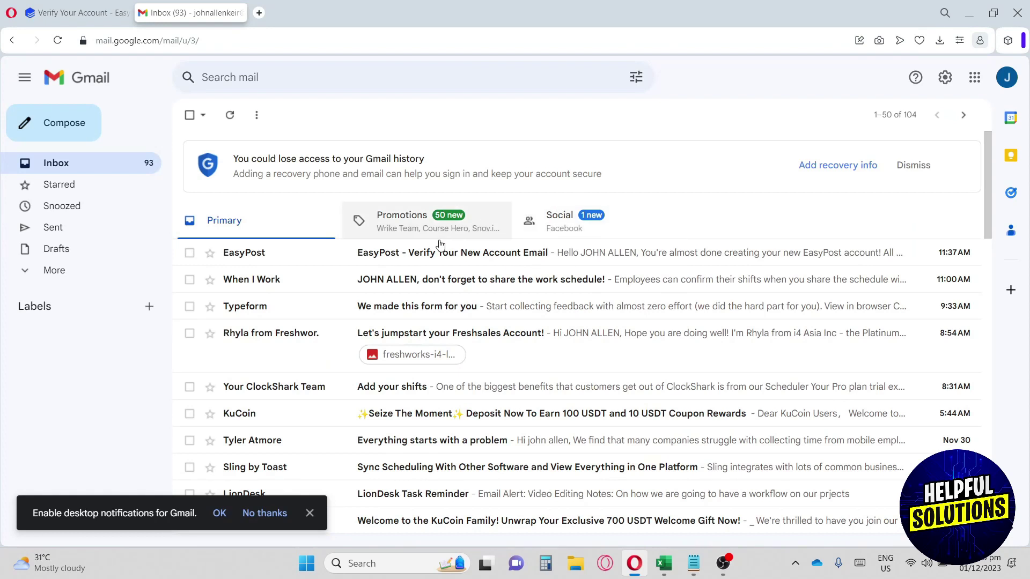
left_click(406, 252)
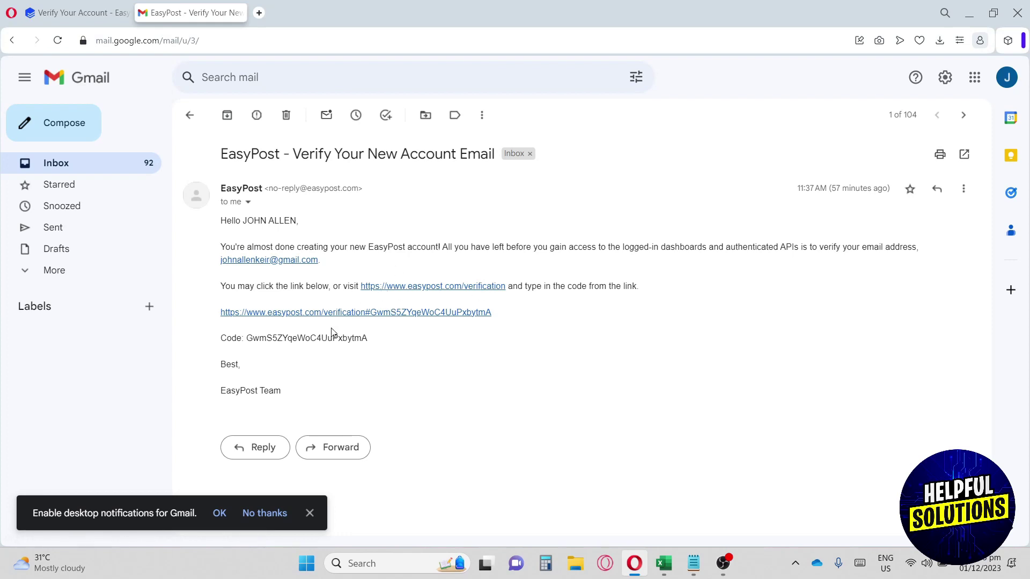
left_click(388, 291)
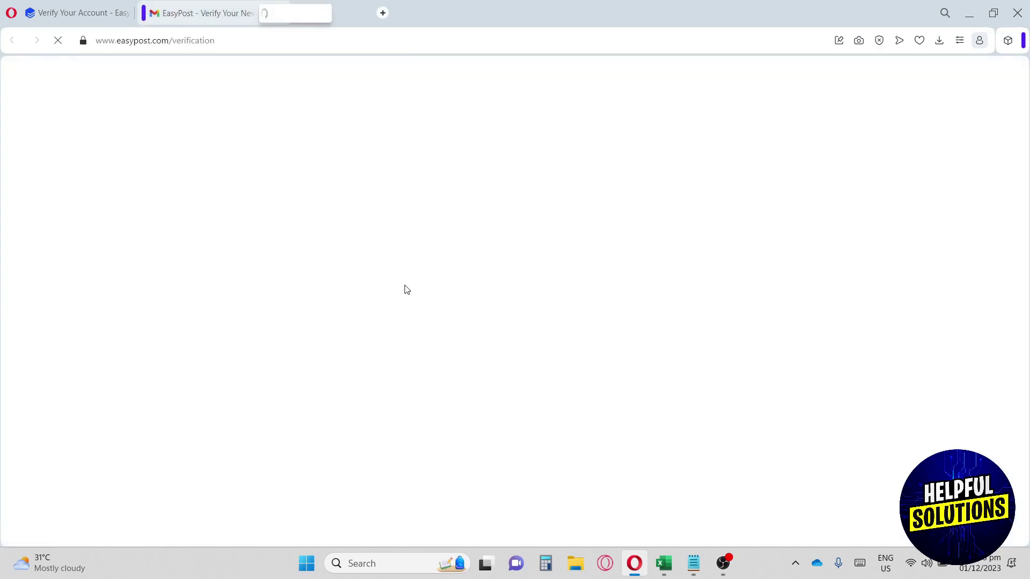
left_click(204, 11)
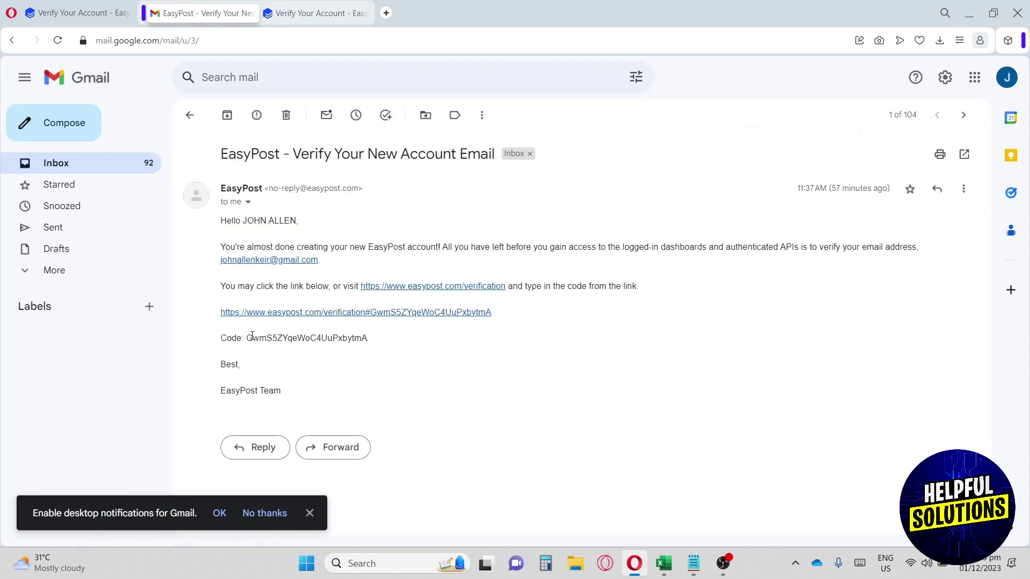
Step: Copy the verification code from the email and return to the EasyPost tab
left_click_drag(248, 338, 395, 343)
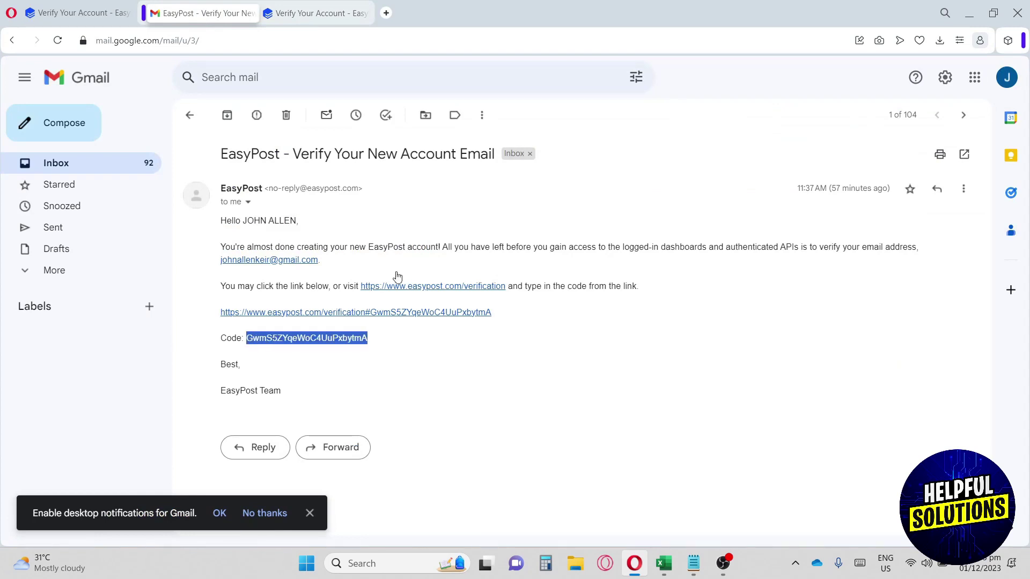
key("ctrl+c")
left_click(336, 6)
Step: Paste the copied code into the verification field and submit it
left_click(681, 196)
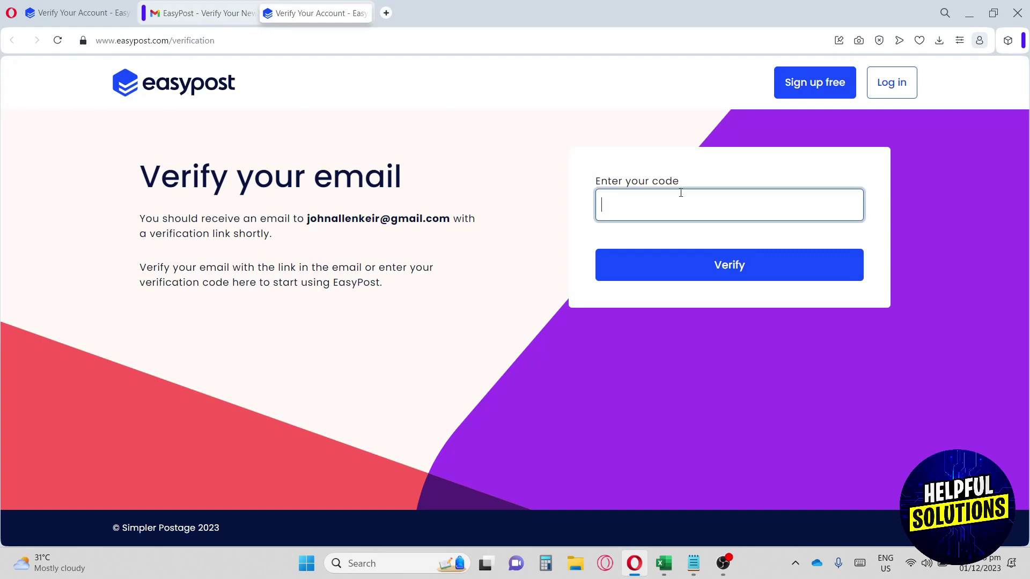
key("ctrl+v")
left_click(706, 272)
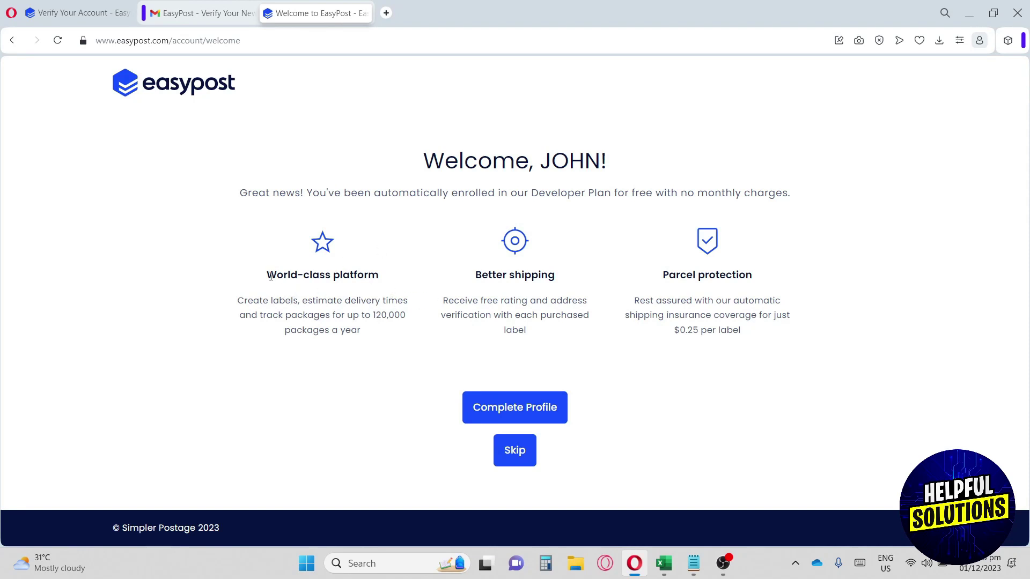
Step: Highlight the World-class platform, Better shipping and Parcel protection headings on the Welcome page
left_click_drag(271, 277, 382, 284)
left_click(486, 276)
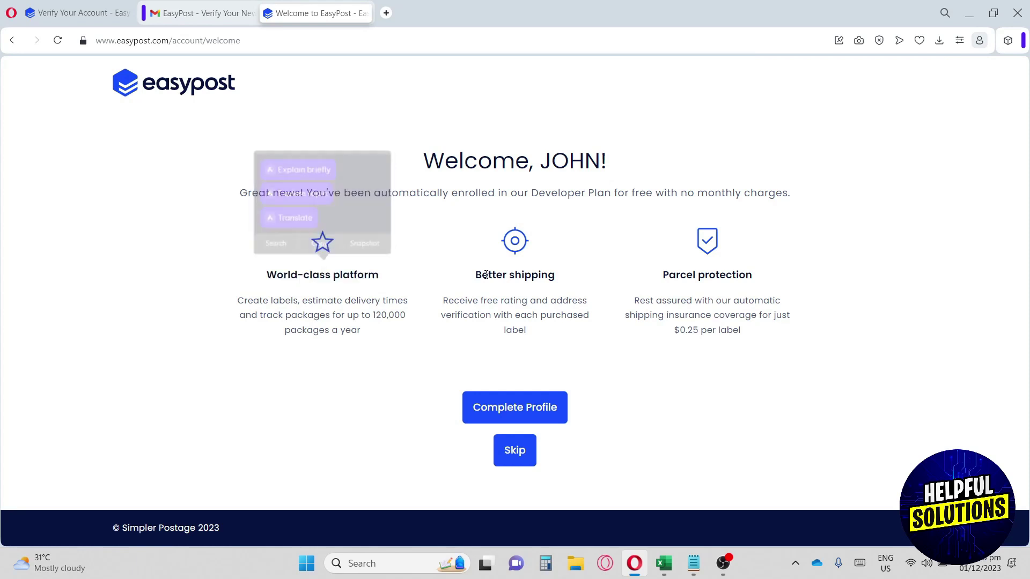
left_click_drag(486, 275, 563, 285)
left_click(679, 282)
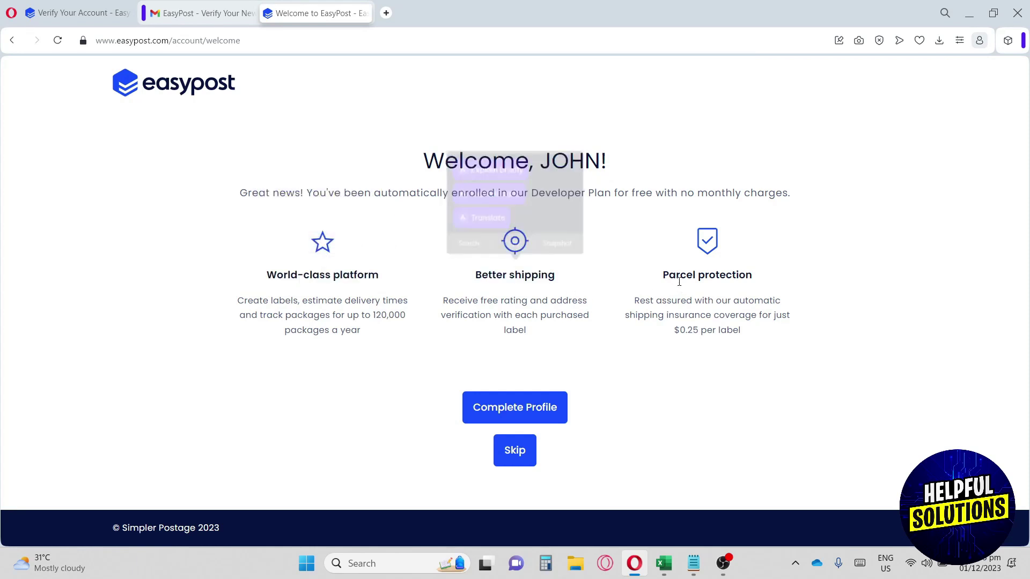
left_click_drag(669, 276, 727, 277)
left_click(727, 278)
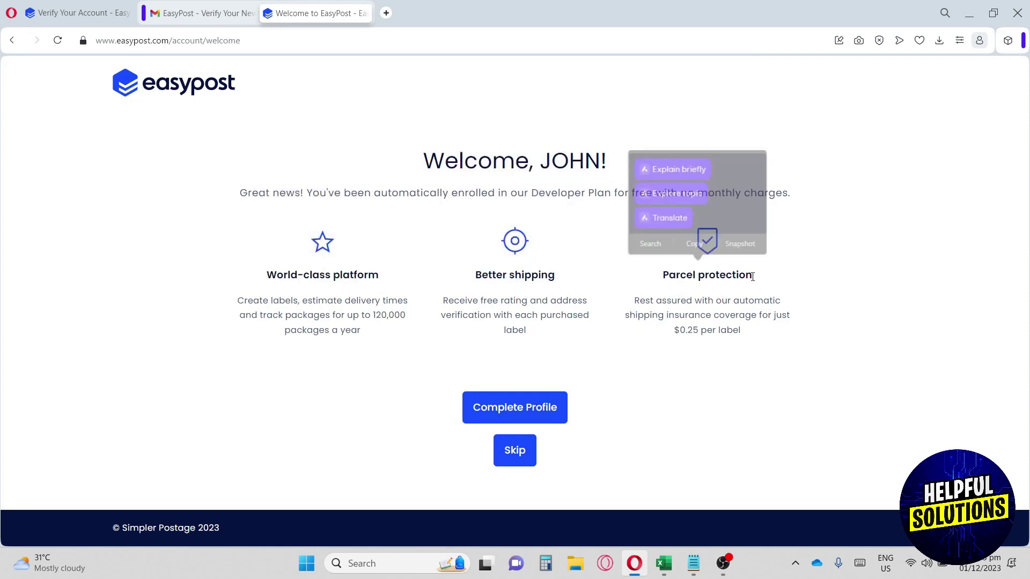
Step: Start completing the profile and enter the company name Helpofulsolution
left_click(502, 415)
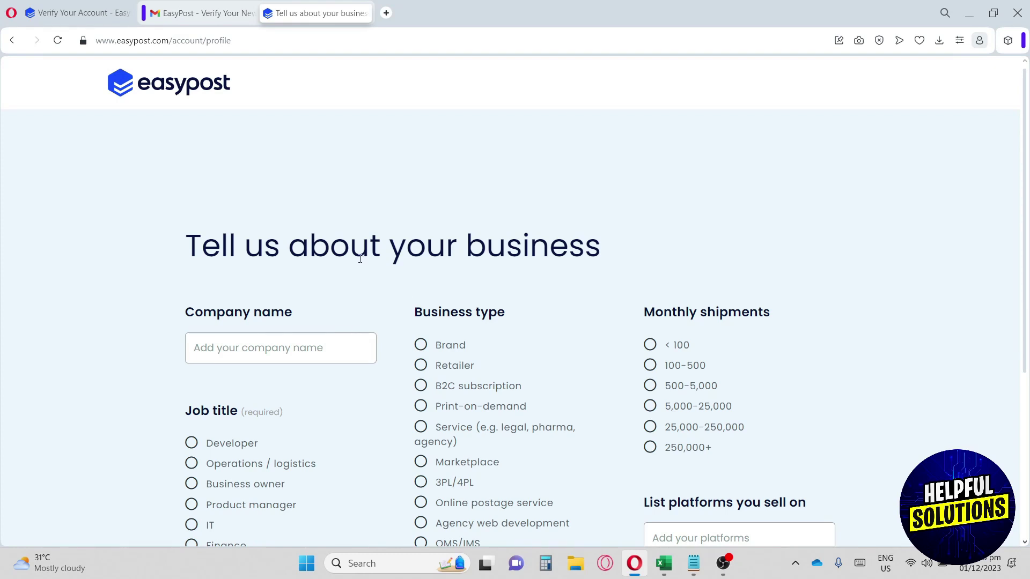
scroll(320, 276, "down", 2)
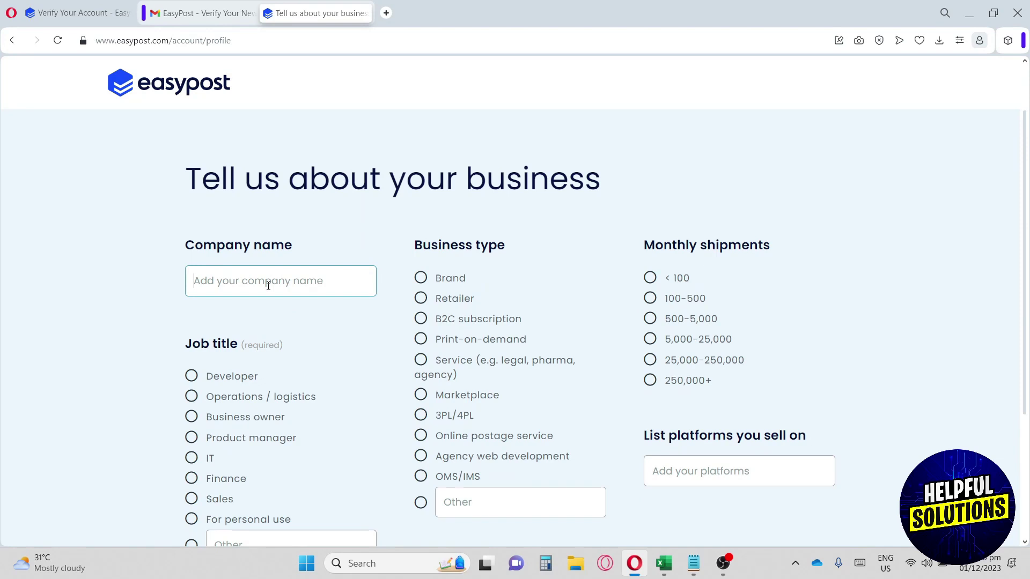
type("Helpofulsolution")
scroll(267, 286, "down", 2)
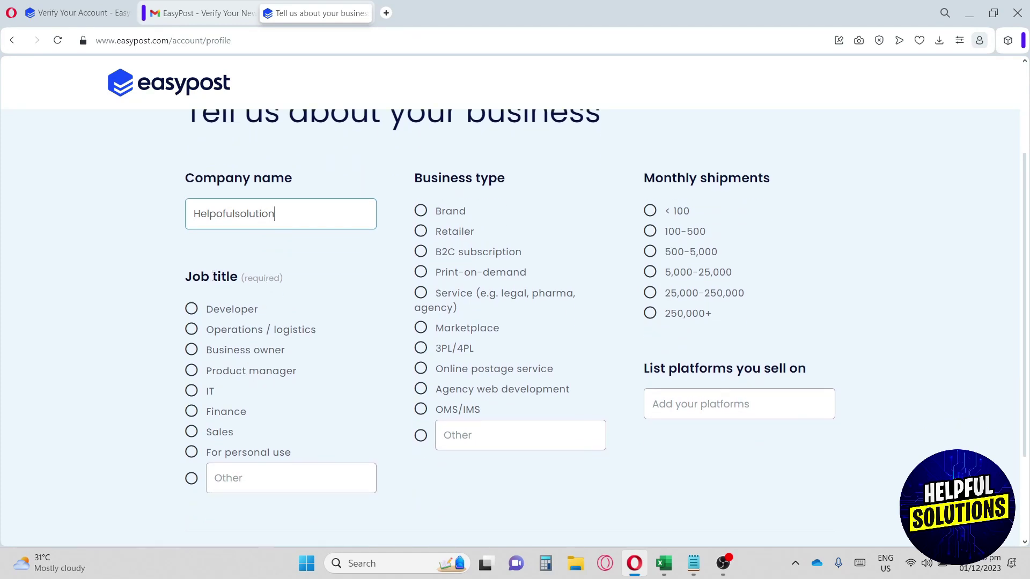
left_click_drag(193, 278, 291, 279)
left_click(240, 278)
left_click(309, 299)
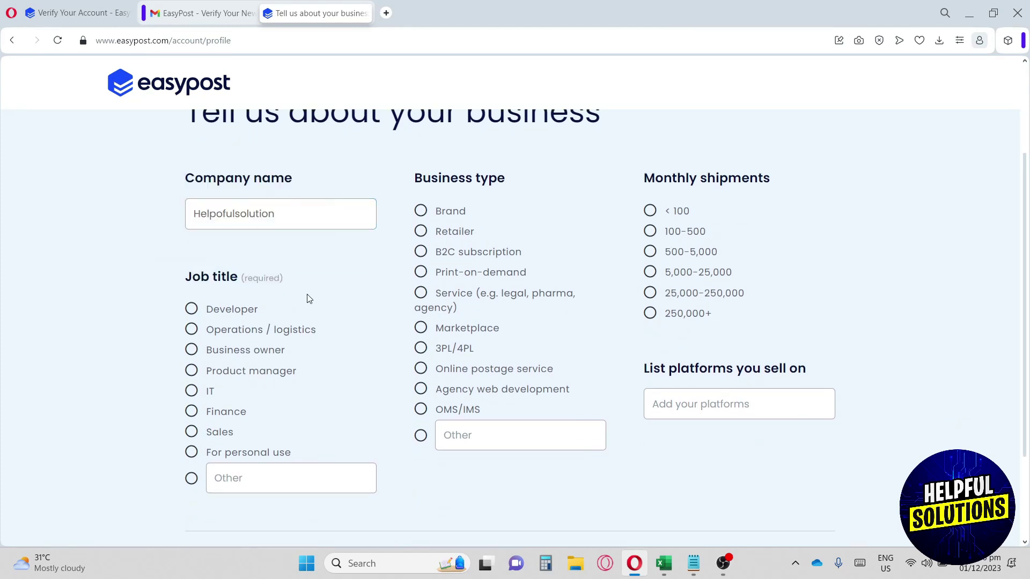
Step: Choose Product manager, Service business type and under 100 monthly shipments
left_click(257, 376)
left_click_drag(415, 189, 506, 183)
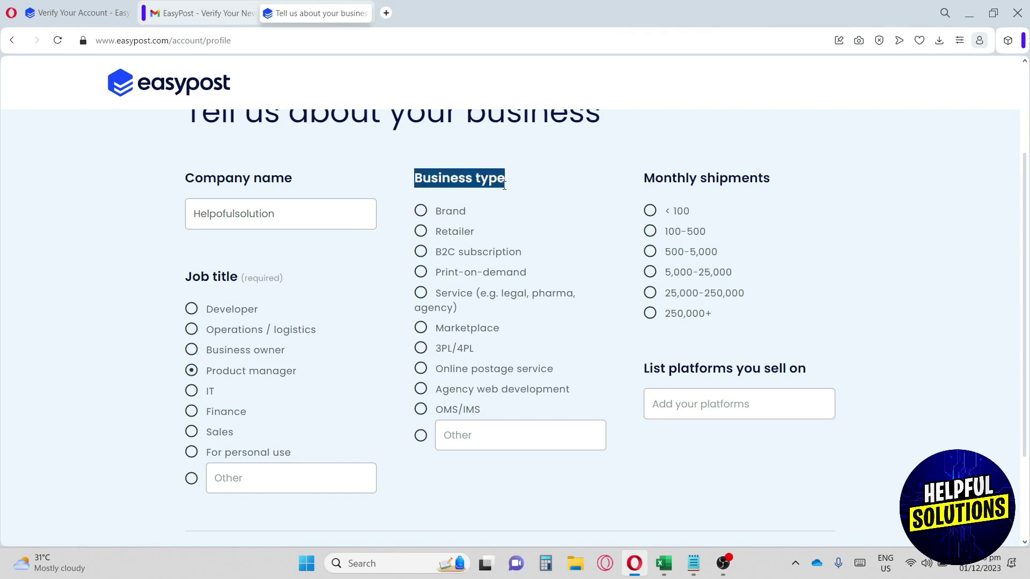
left_click(494, 304)
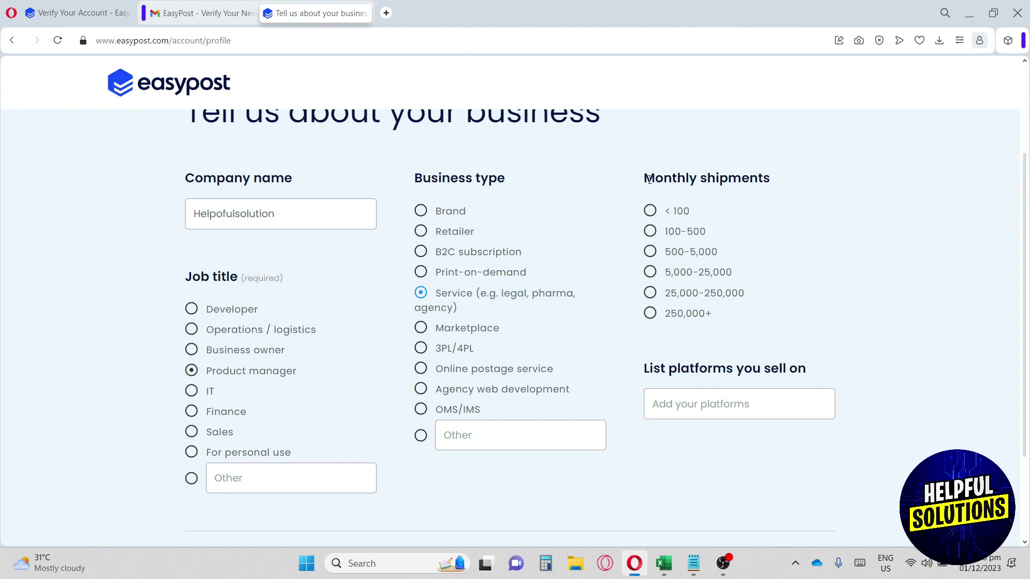
left_click_drag(649, 180, 751, 180)
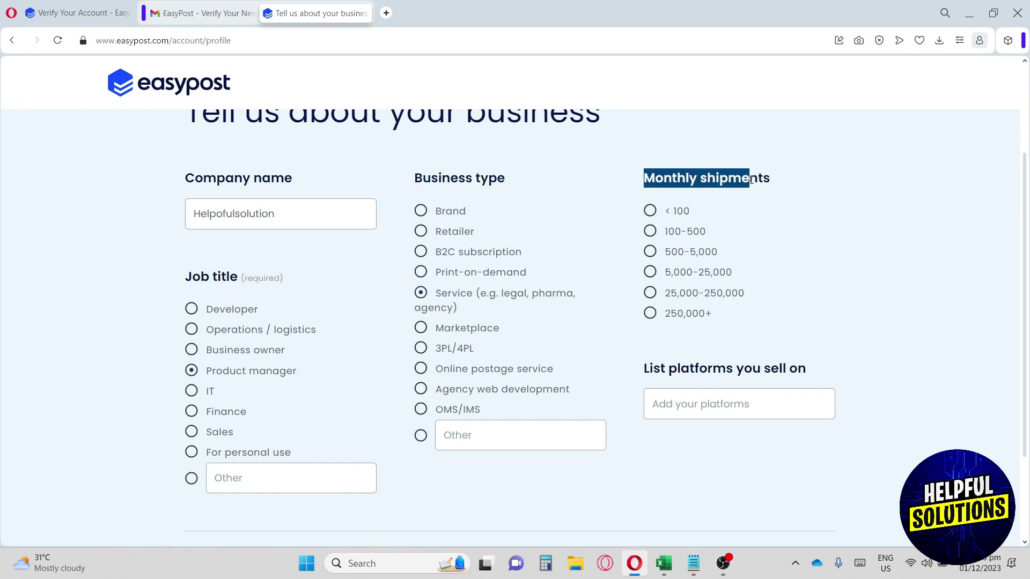
left_click(680, 215)
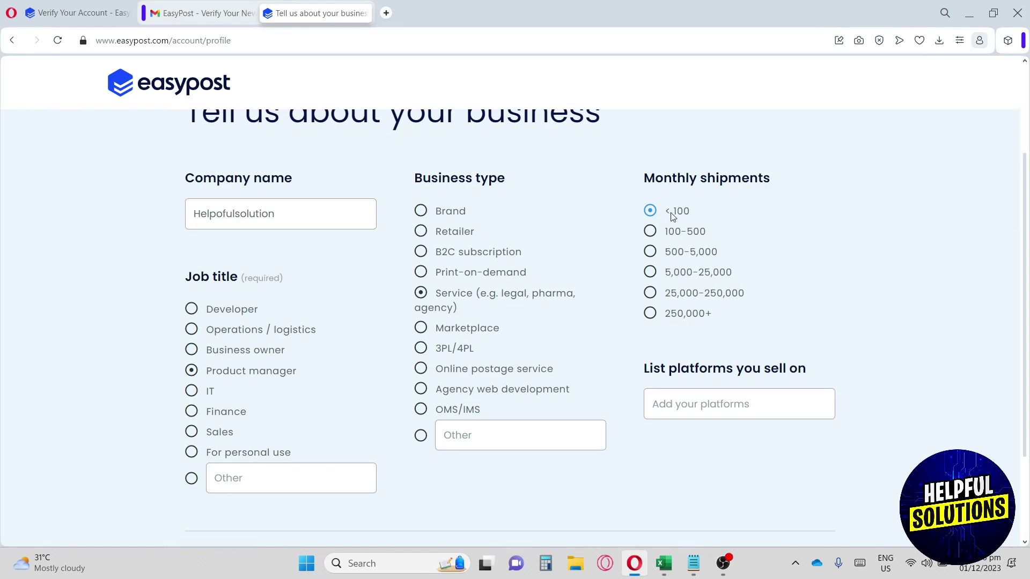
Step: Focus the platforms-you-sell-on field and submit the business profile
scroll(718, 354, "down", 1)
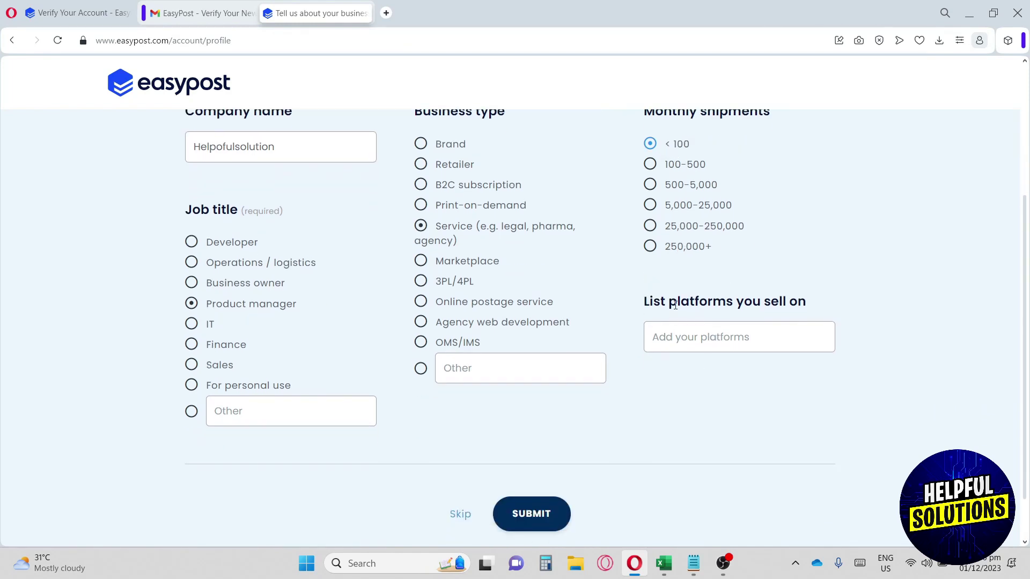
left_click_drag(669, 303, 779, 300)
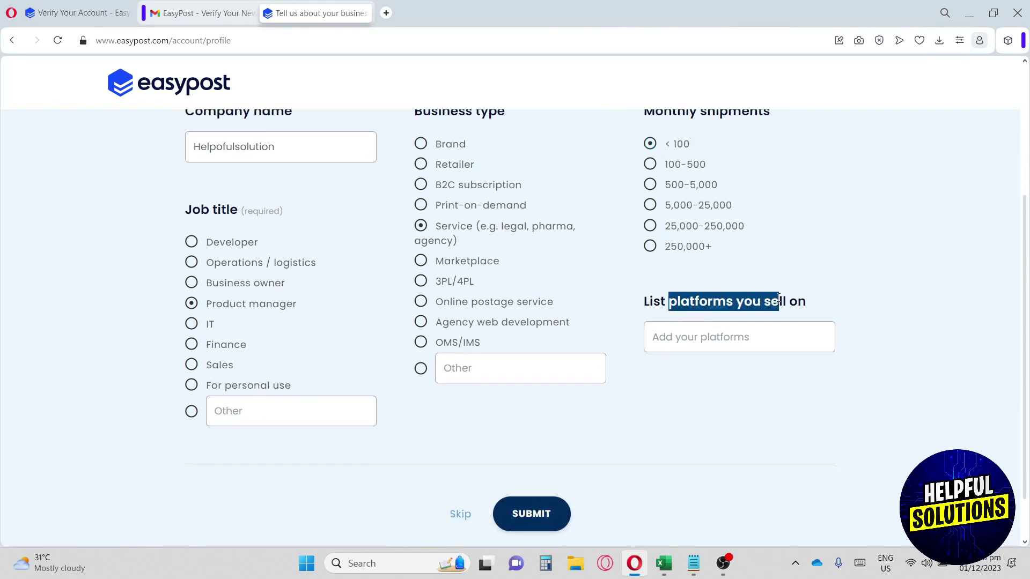
left_click(721, 340)
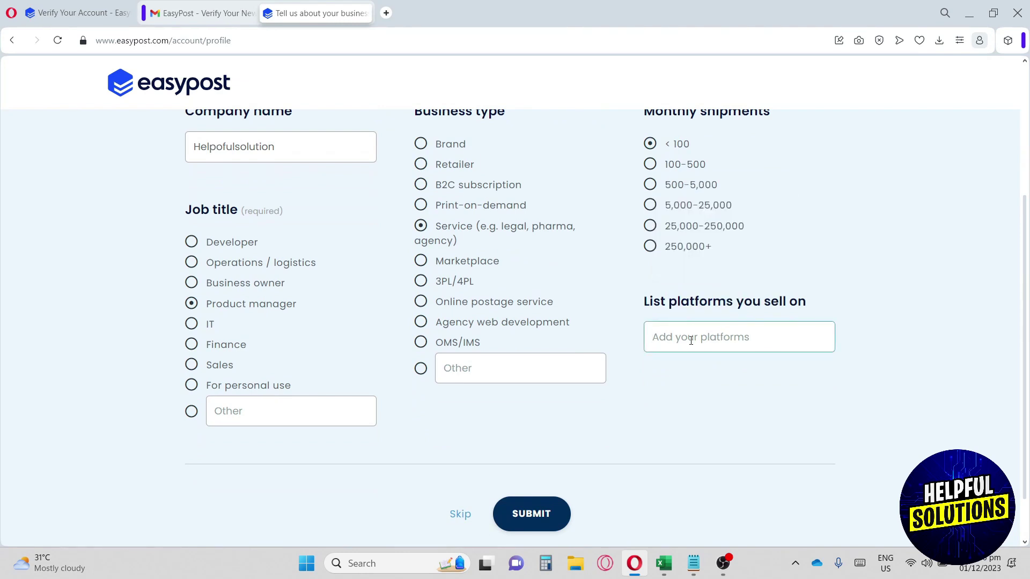
left_click(540, 514)
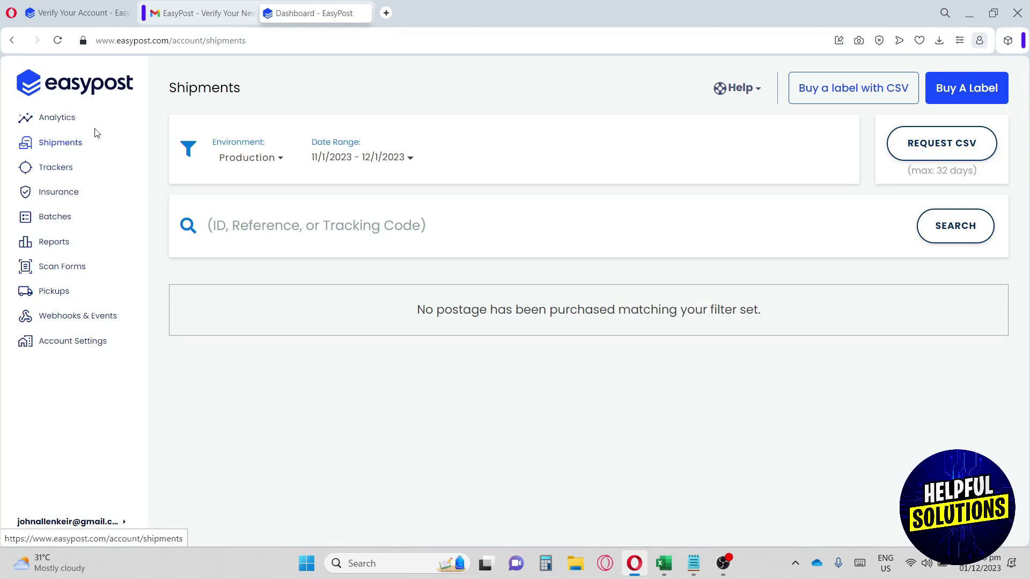
Step: Compare the Total cost, Average cost/label and Total labels charts on Analytics, then open Shipments
left_click(52, 119)
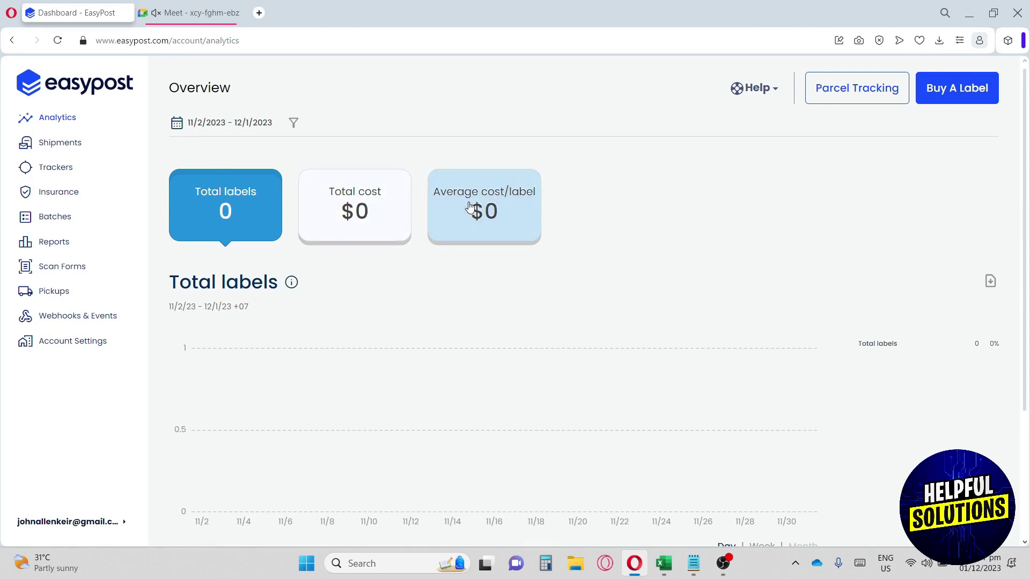
left_click(395, 202)
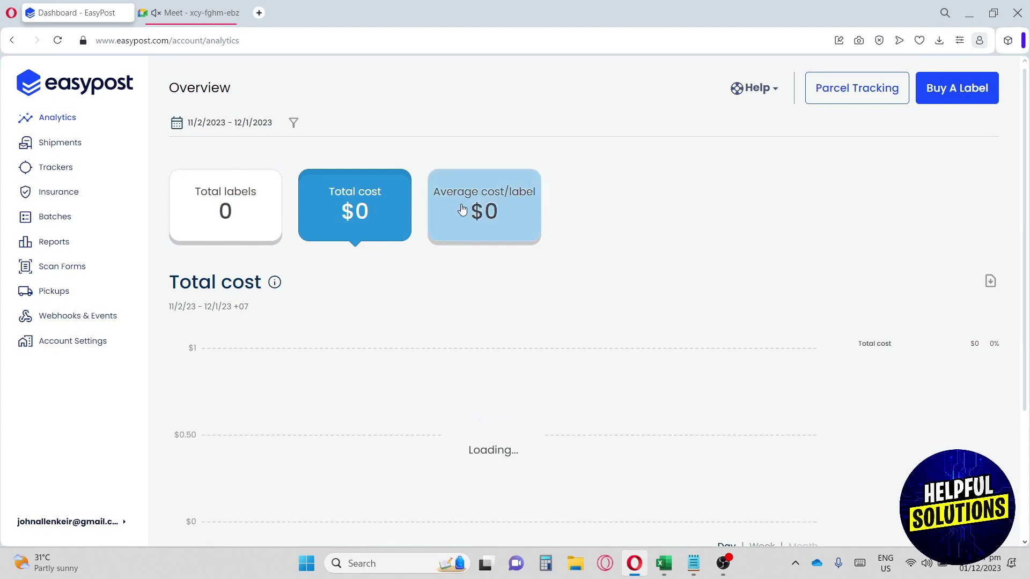
left_click(485, 205)
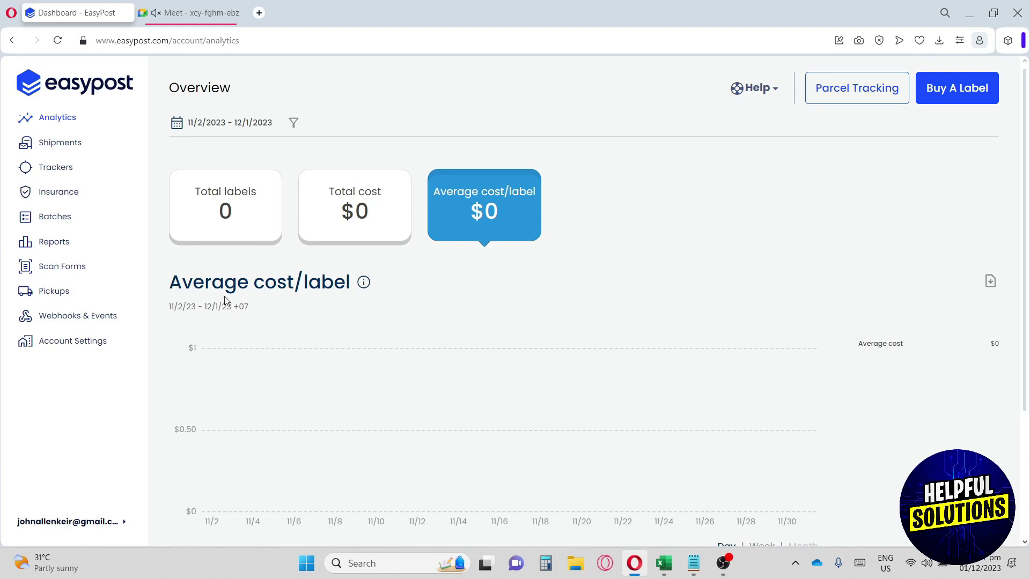
left_click(303, 214)
left_click(274, 215)
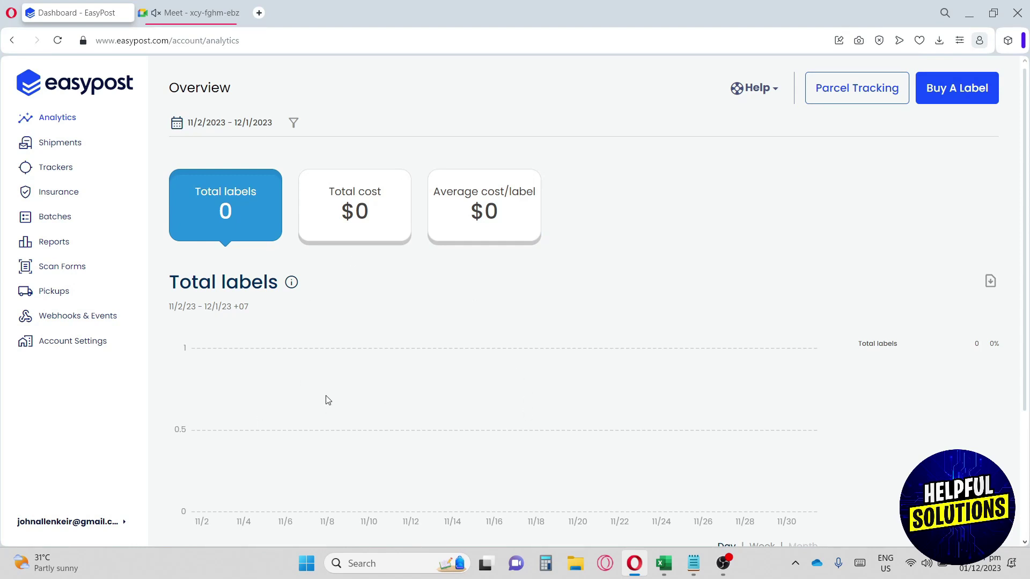
left_click(51, 144)
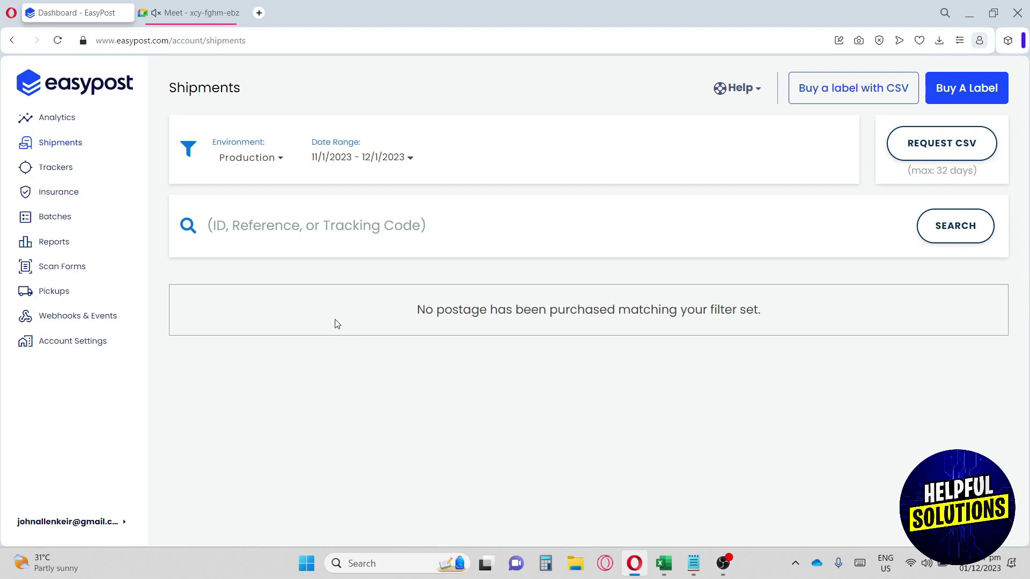
Step: Check the Trackers Environment, Date Range and Status filters without changes, then open Insurance
left_click(68, 170)
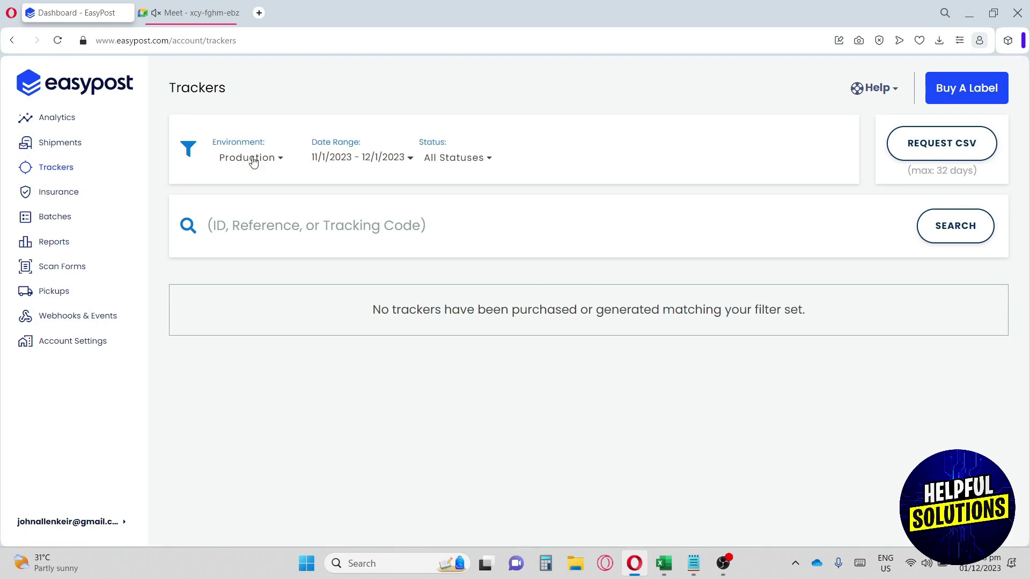
left_click(254, 162)
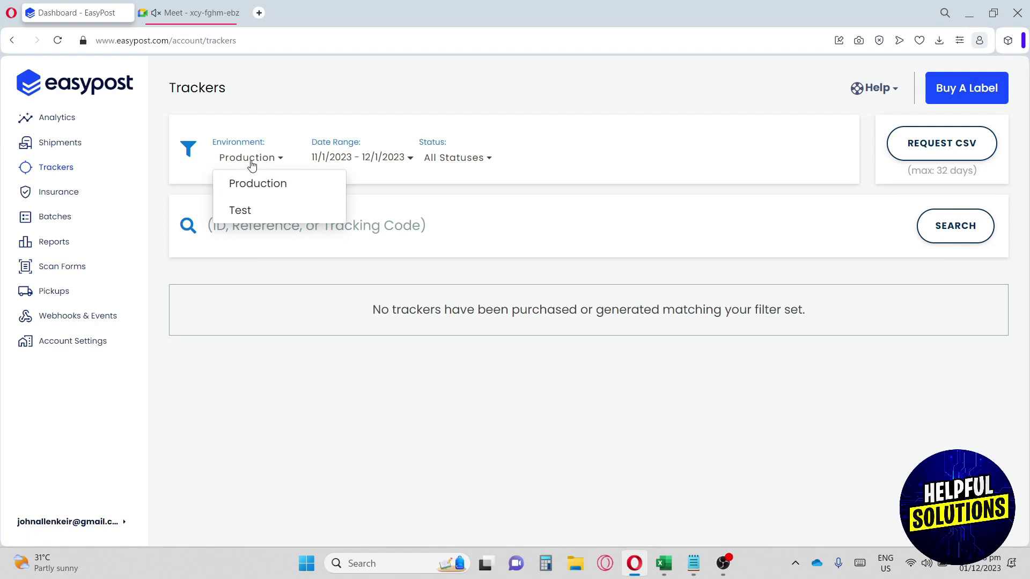
left_click(354, 161)
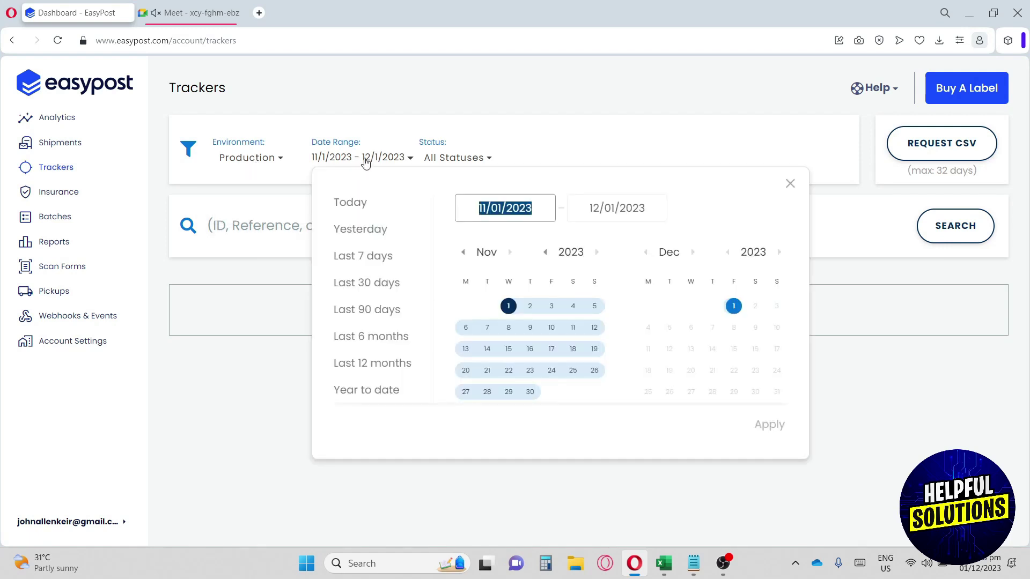
left_click(359, 161)
left_click(452, 161)
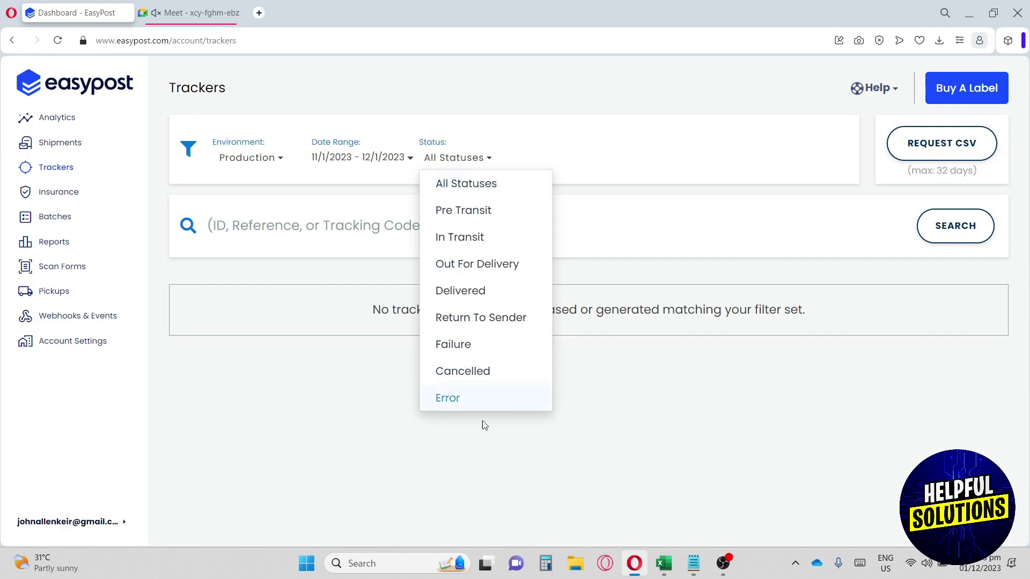
left_click(308, 417)
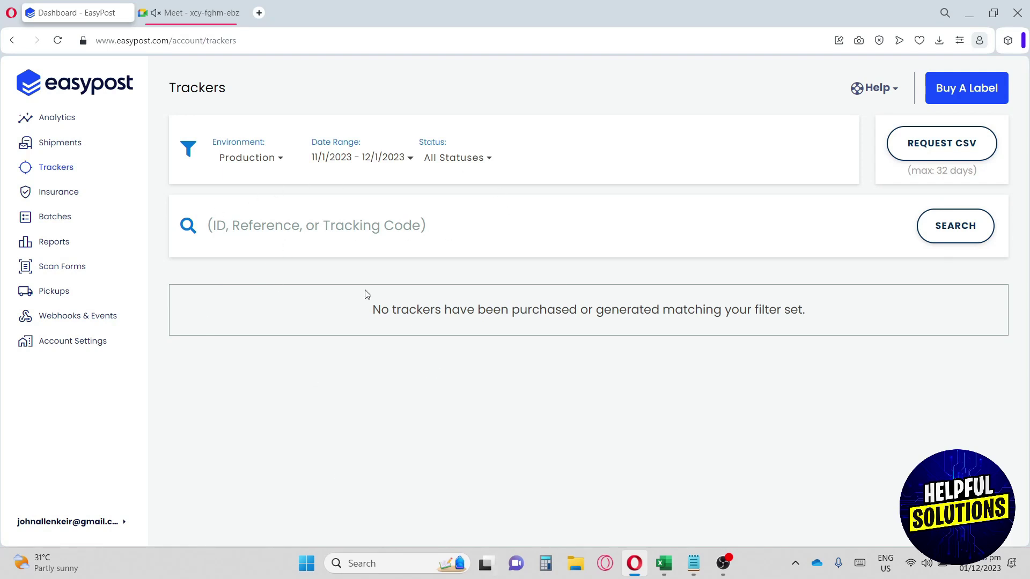
left_click(47, 192)
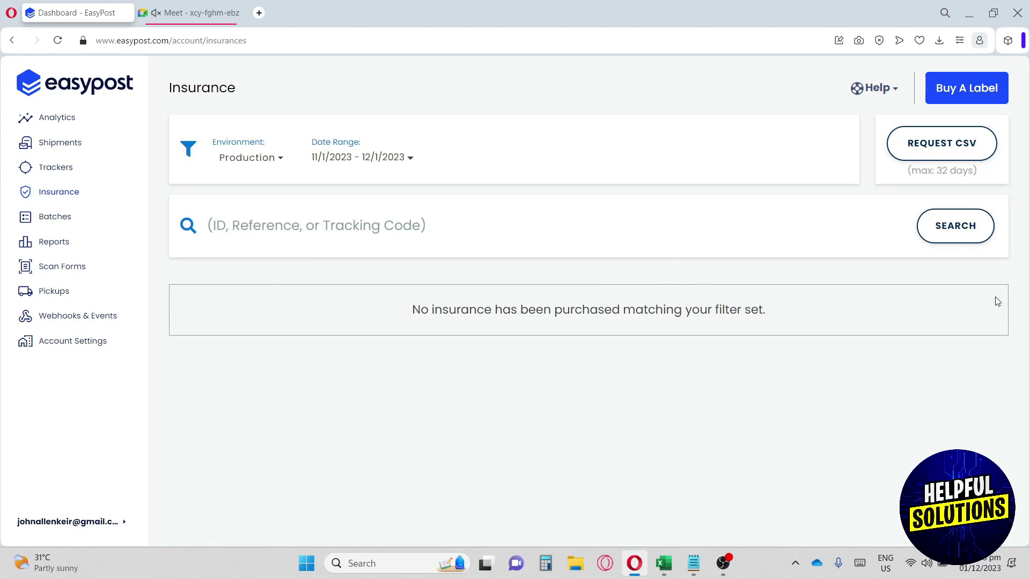
Step: Visit Batches, Reports, Scan Forms, Pickups and Webhooks & Events, ending on Account Settings
left_click(65, 215)
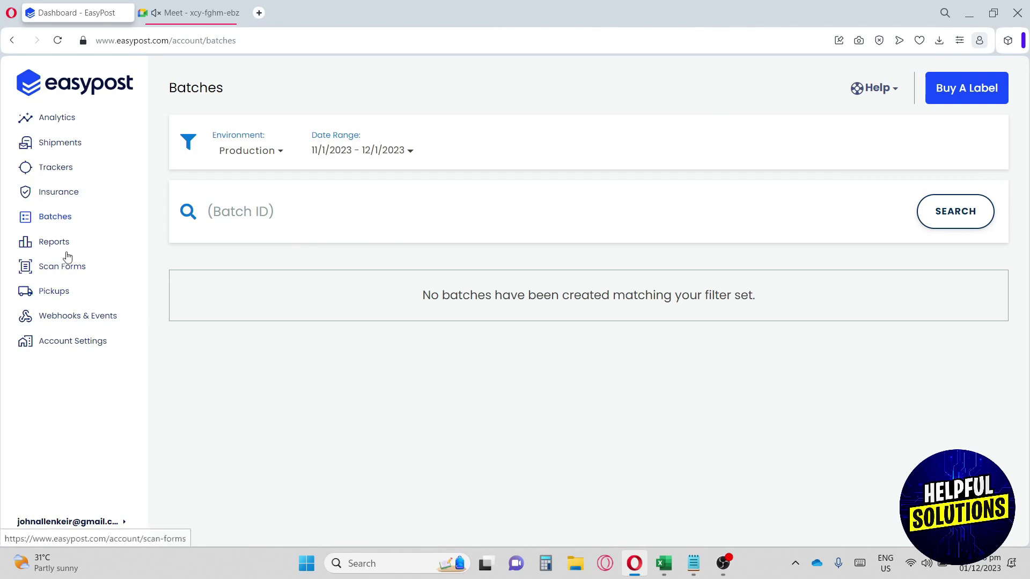
left_click(43, 245)
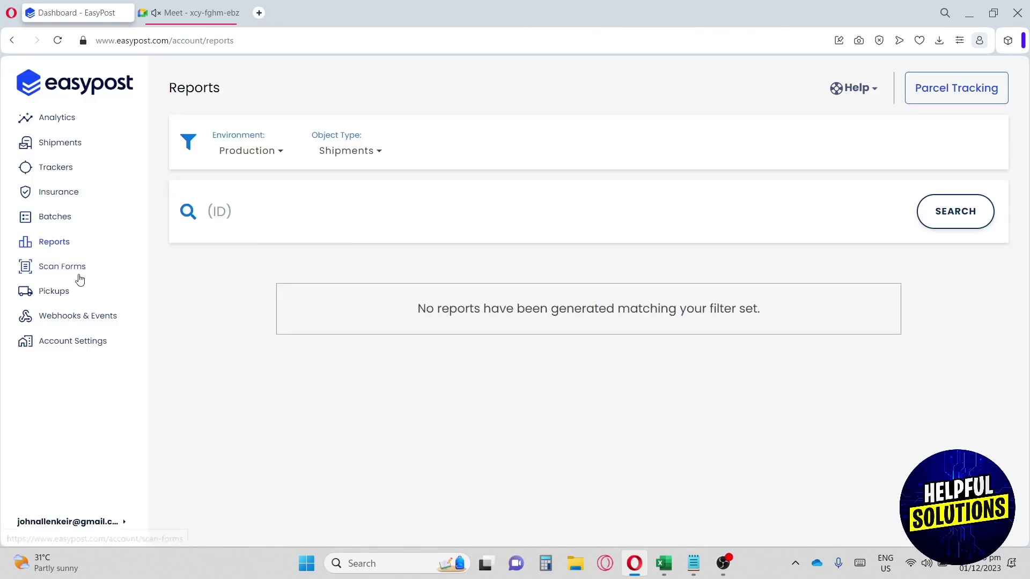
left_click(49, 270)
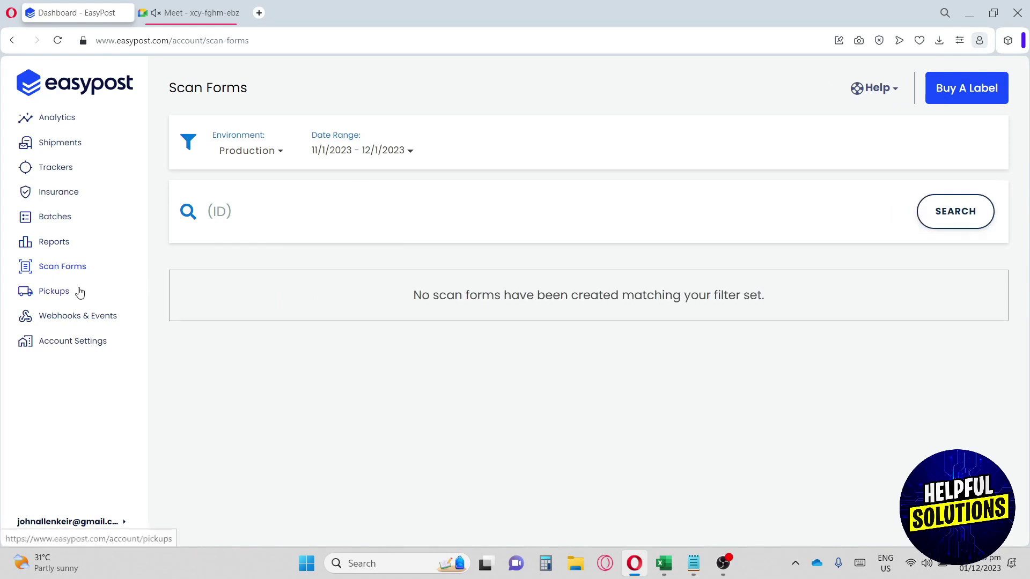
left_click(57, 292)
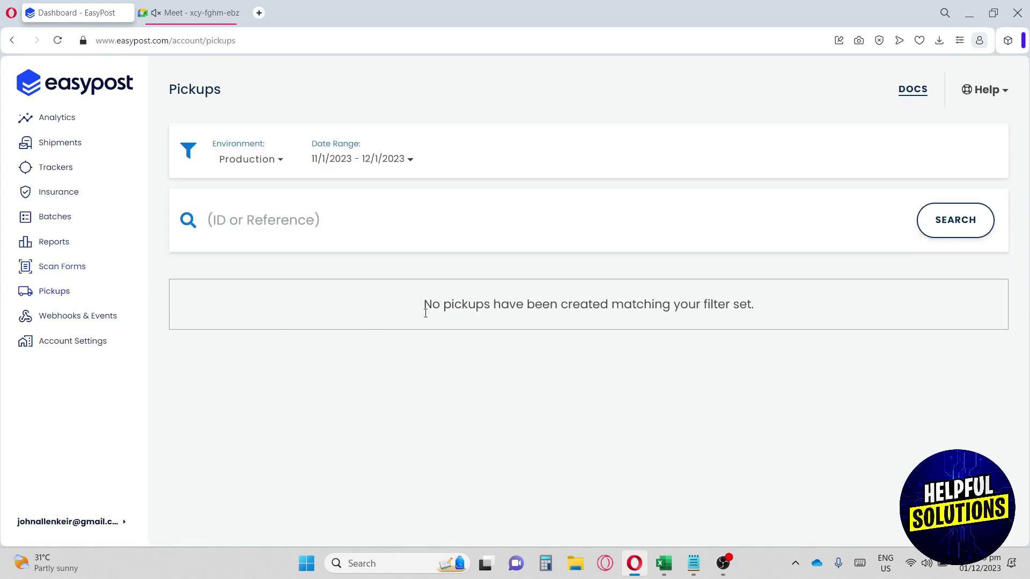
left_click(87, 316)
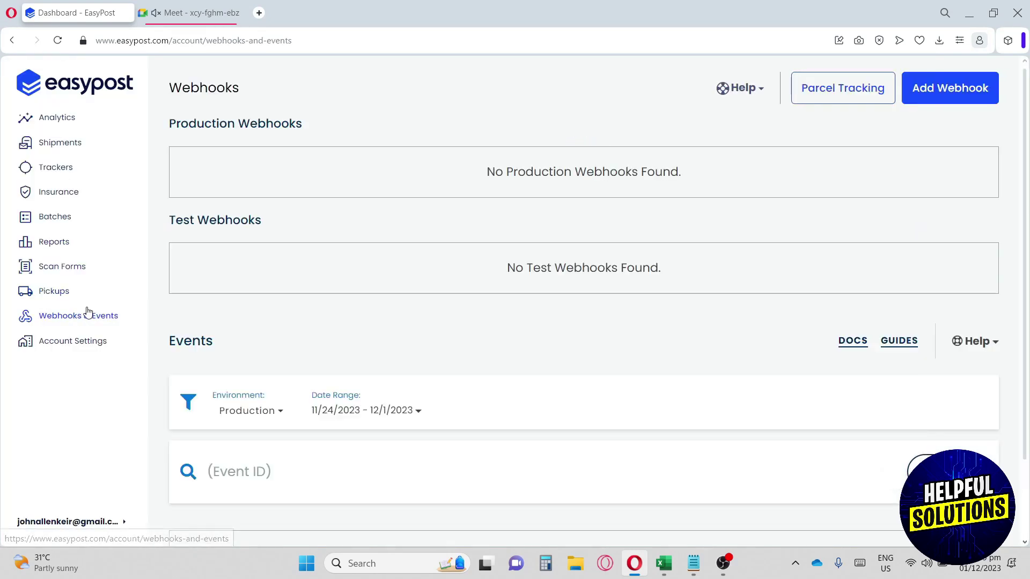
scroll(317, 221, "down", 1)
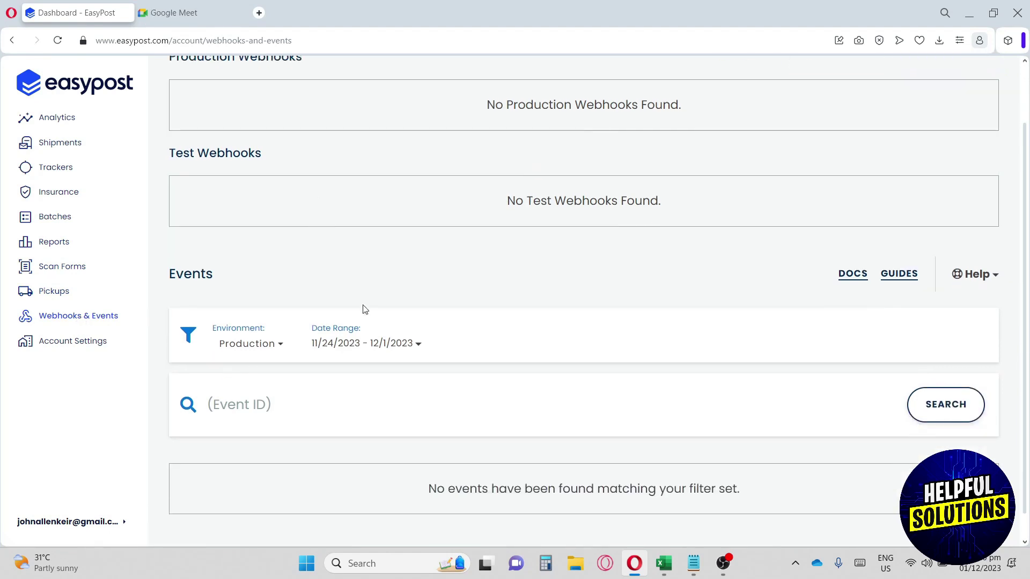
left_click(62, 344)
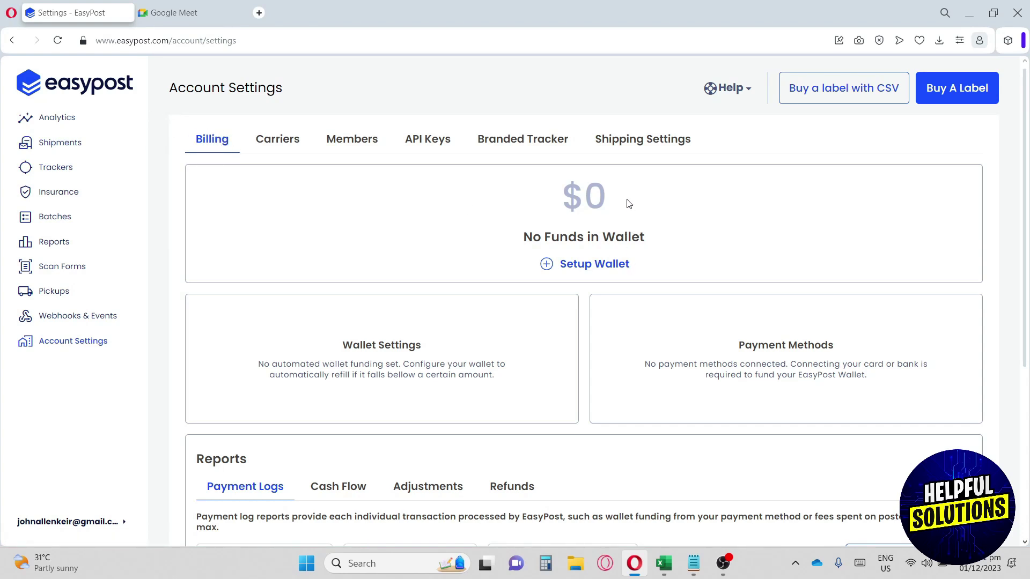
Step: Set up the wallet with Add a Bank Account instead of credit card, then close the Plaid window
left_click(590, 266)
left_click(405, 239)
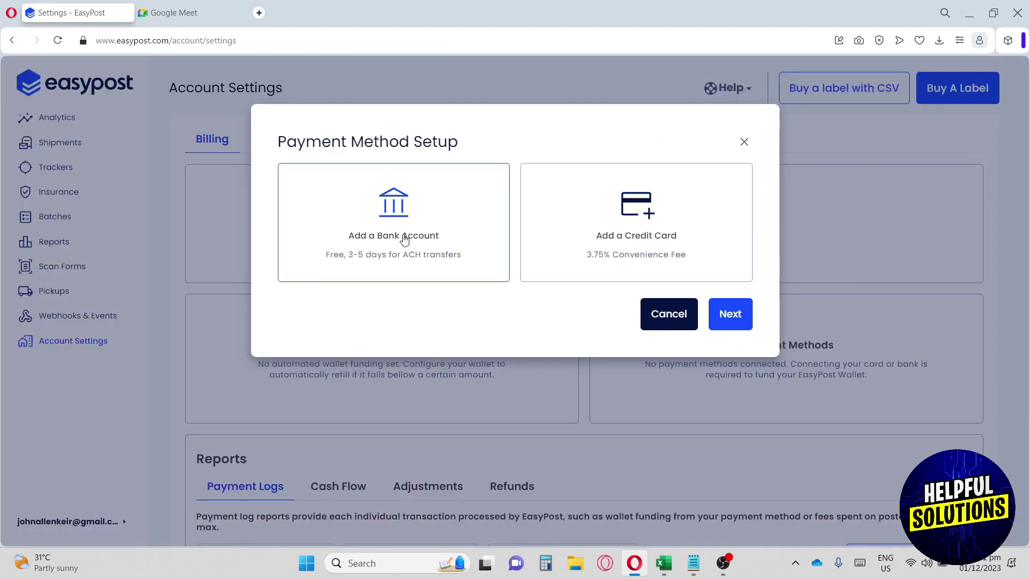
left_click(629, 214)
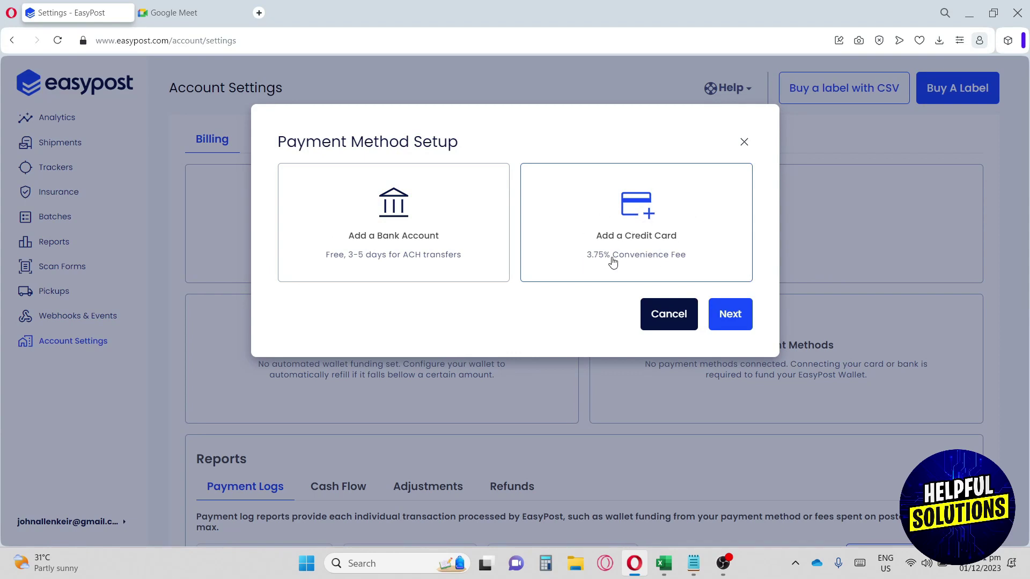
left_click(380, 221)
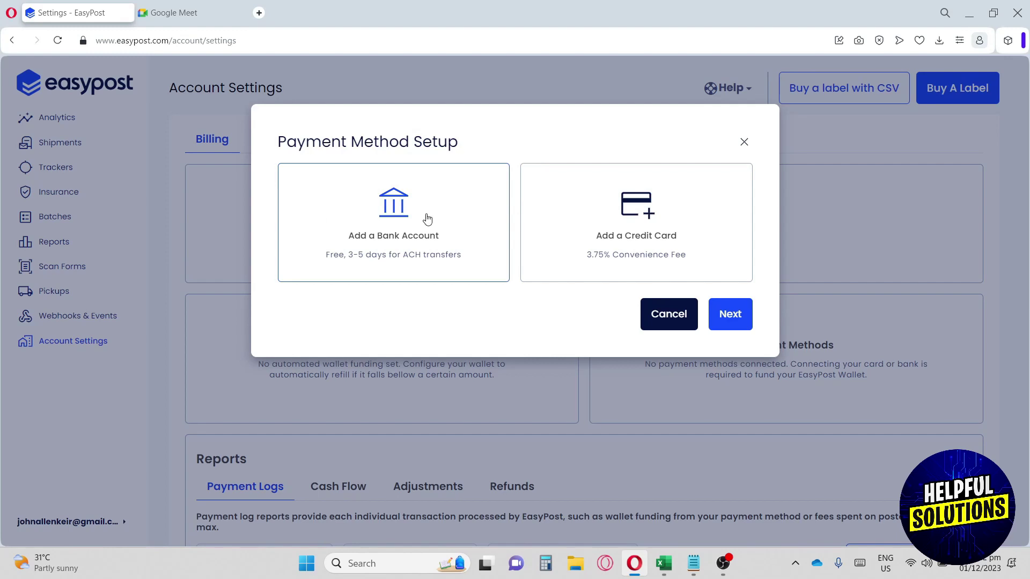
left_click(727, 313)
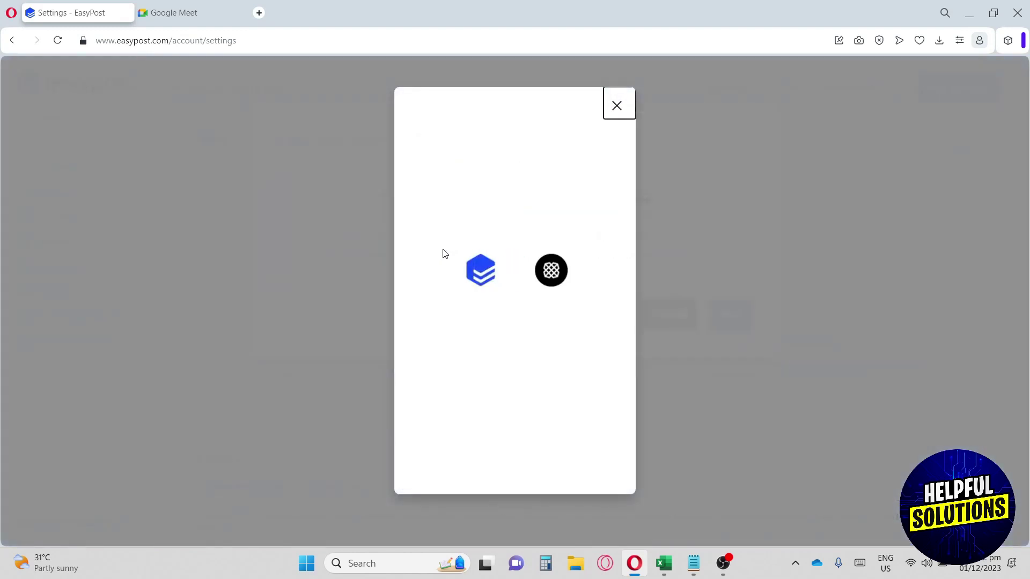
left_click(617, 105)
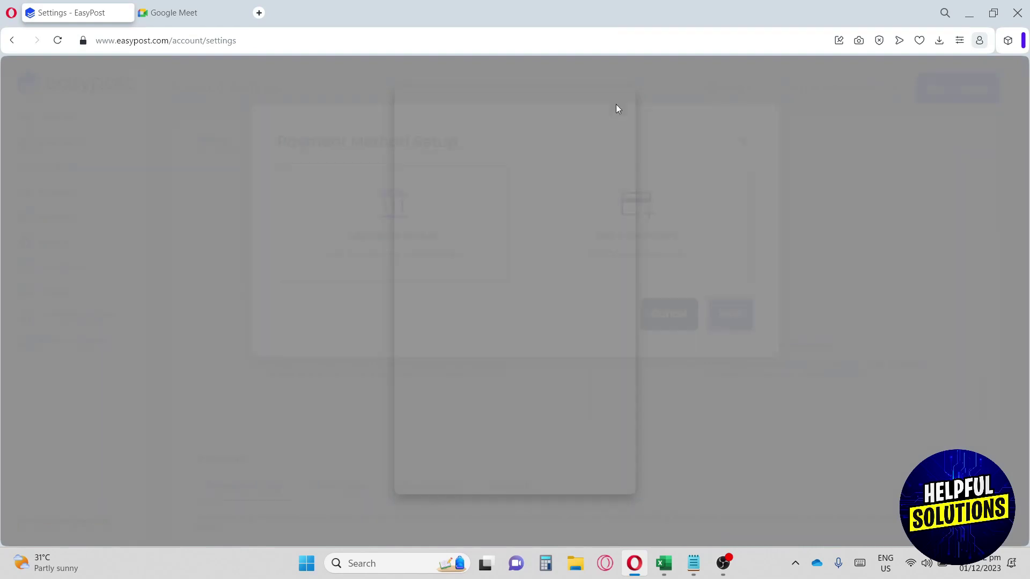
Step: Dismiss the bank account dialog and browse the Cash Flow, Adjustments and Refunds reports
key("Escape")
scroll(489, 225, "down", 3)
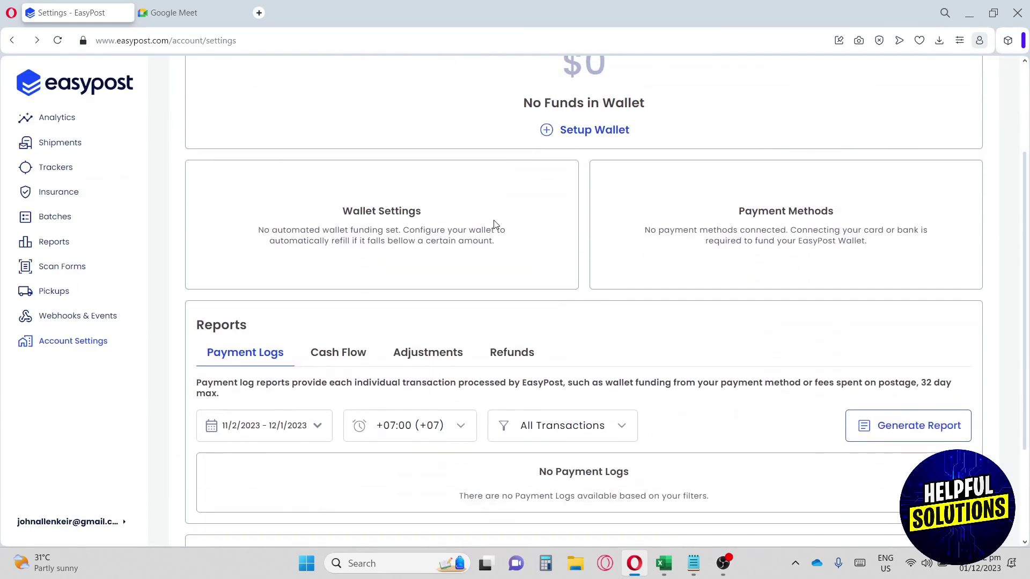
scroll(494, 224, "down", 1)
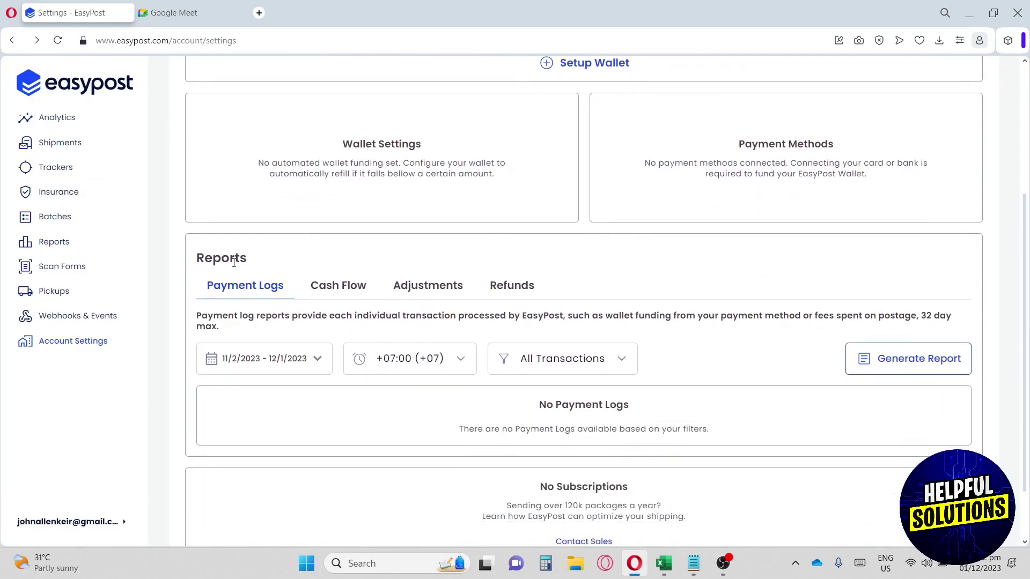
left_click_drag(199, 258, 253, 261)
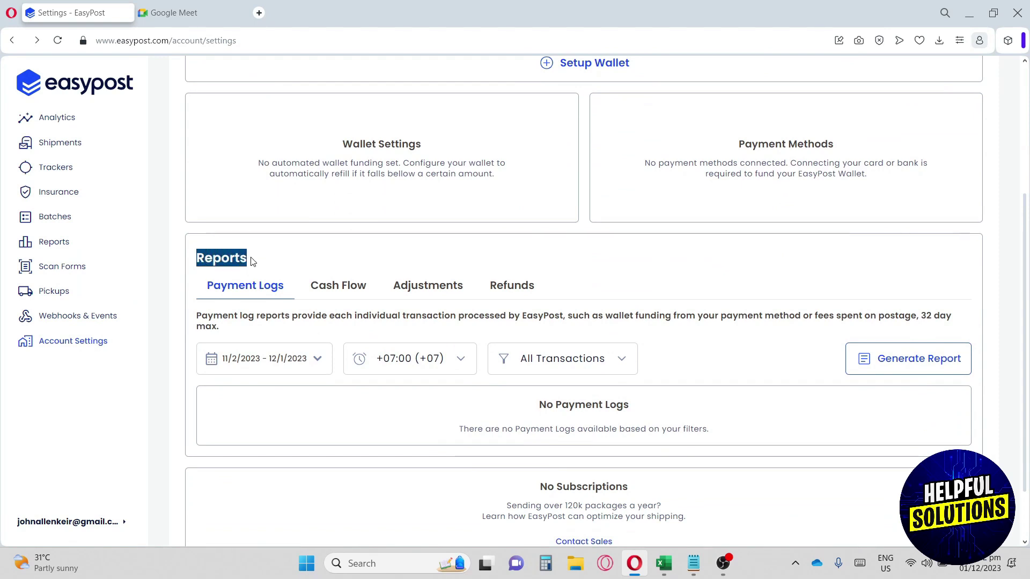
left_click(315, 261)
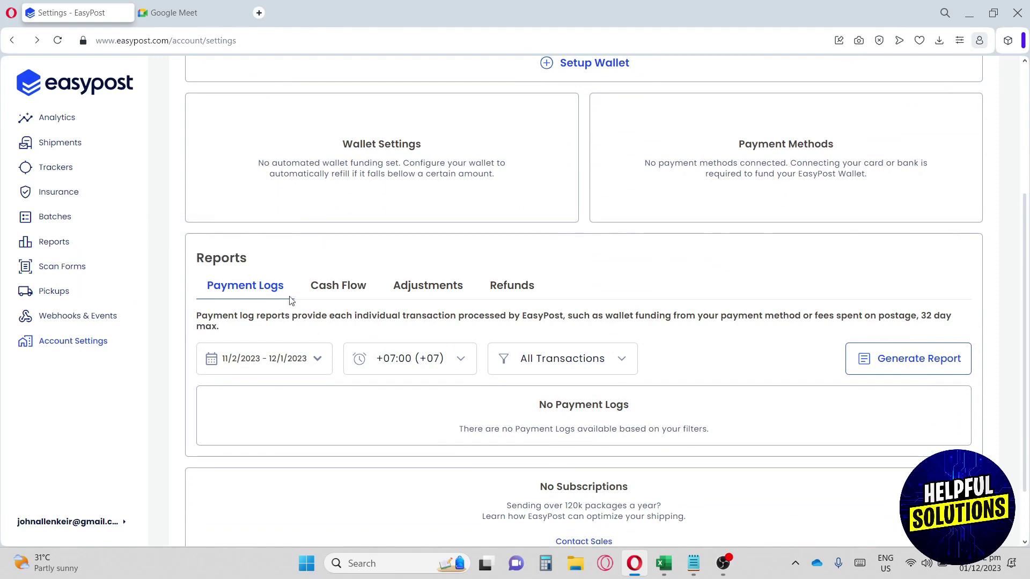
left_click(345, 288)
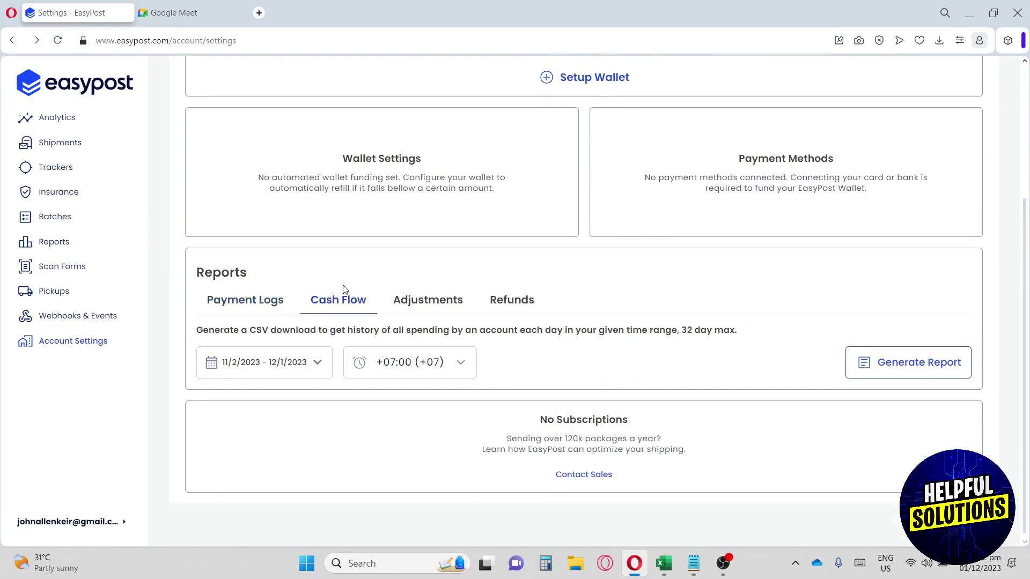
left_click(428, 304)
left_click(514, 304)
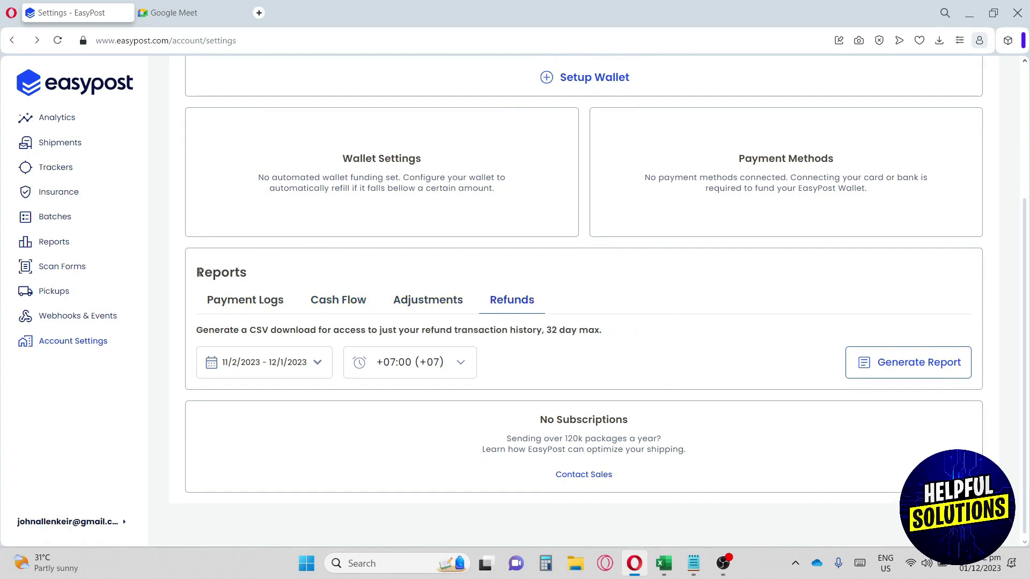
Step: Show the Payment Logs report and scroll through its empty log panel
left_click_drag(198, 272, 244, 274)
left_click(253, 304)
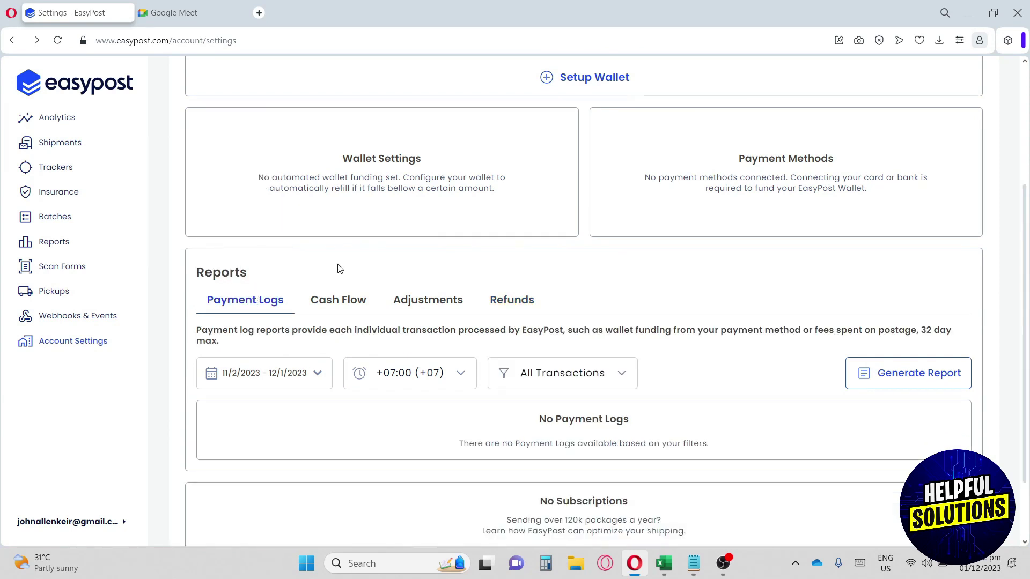
scroll(337, 289, "down", 2)
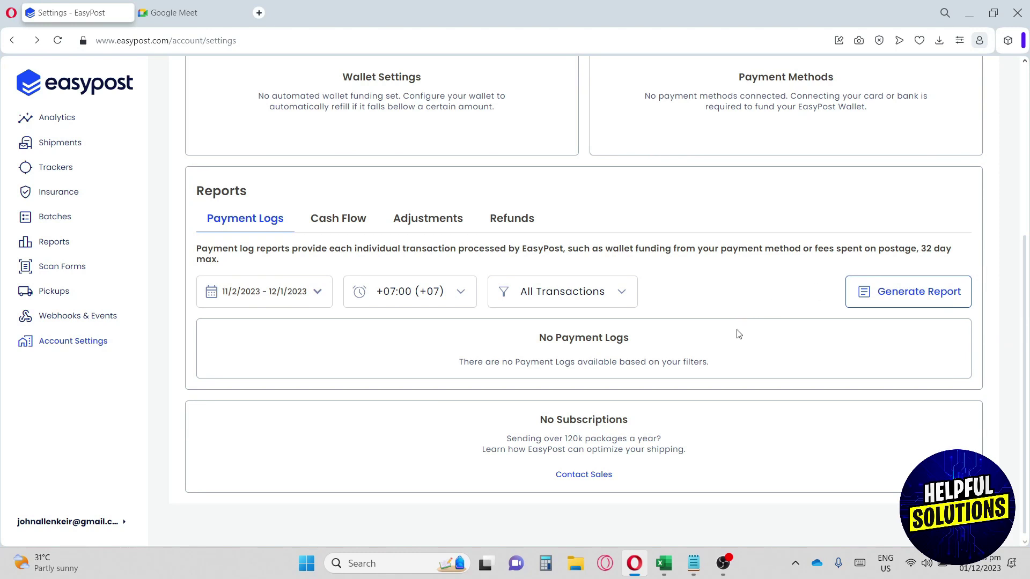
scroll(739, 334, "up", 6)
Step: Open the Carriers settings, scroll the carrier list, and open the DHL Express Account's actions menu
left_click(264, 144)
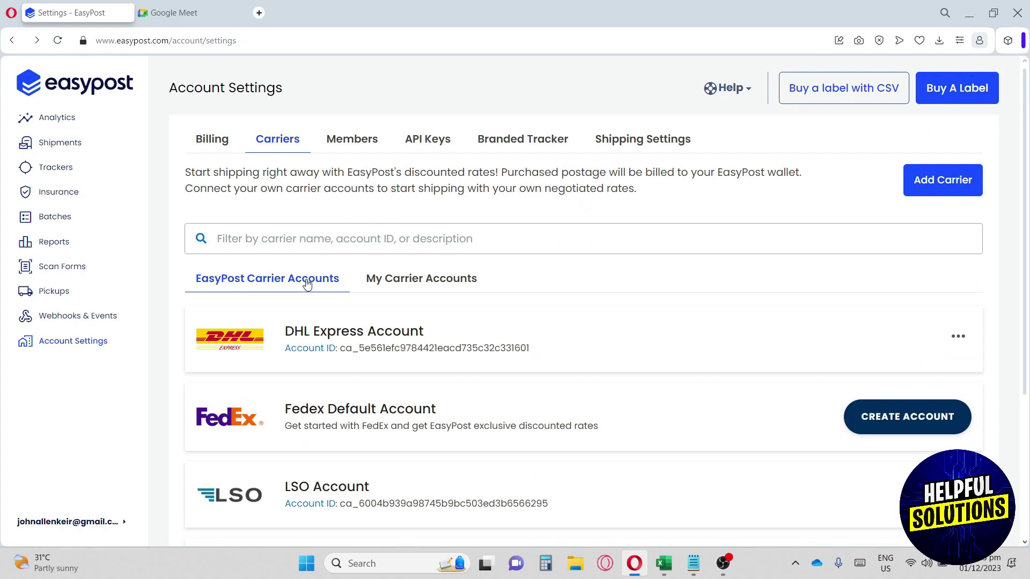
scroll(332, 324, "down", 1)
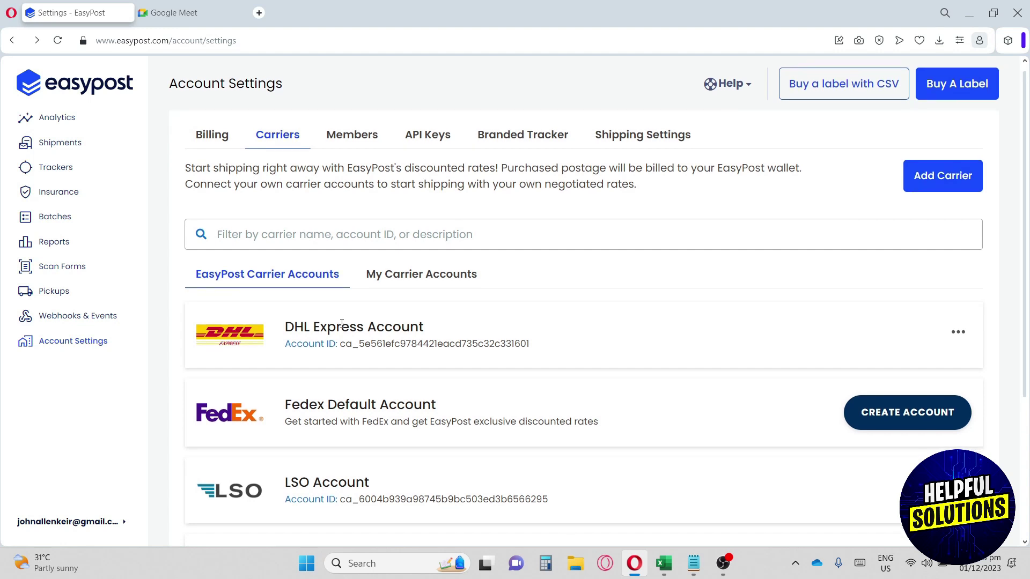
scroll(318, 370, "down", 1)
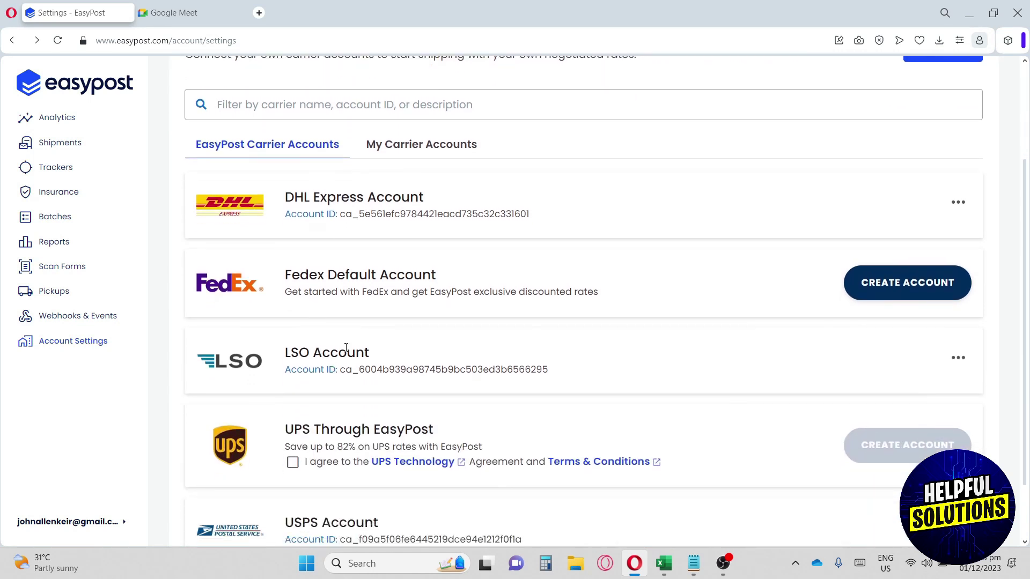
scroll(327, 359, "down", 1)
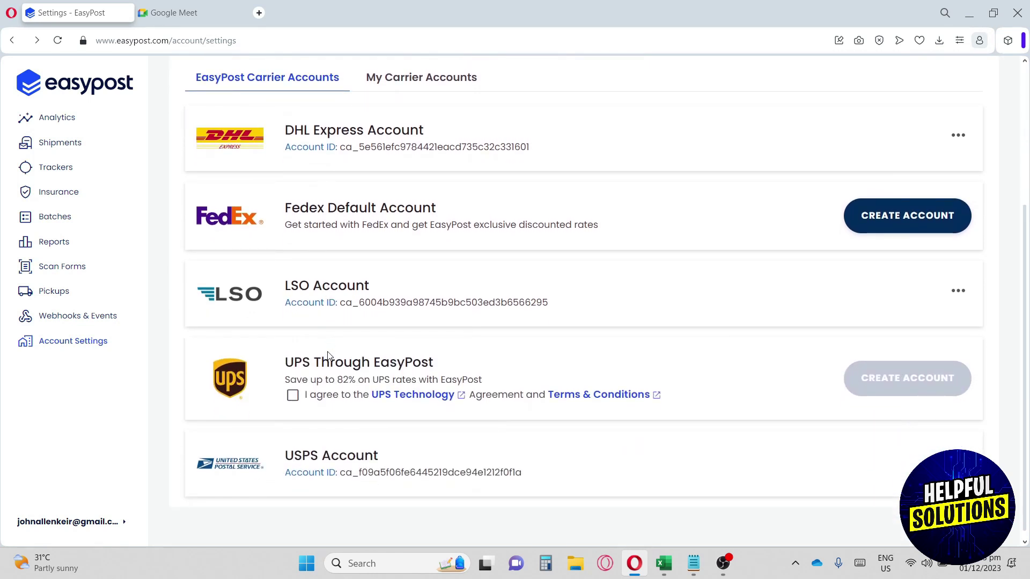
scroll(333, 354, "down", 1)
scroll(331, 358, "up", 2)
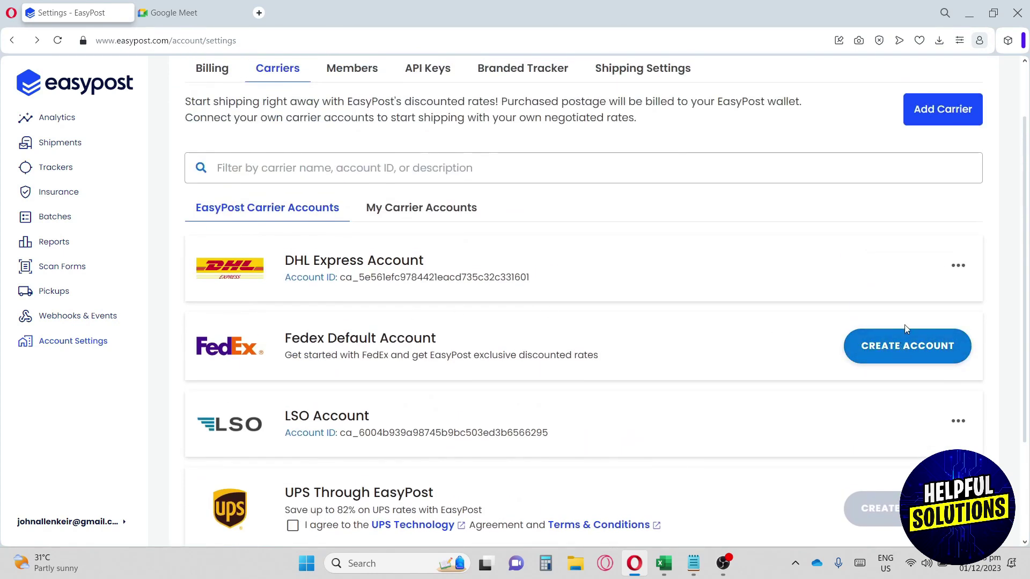
left_click(956, 270)
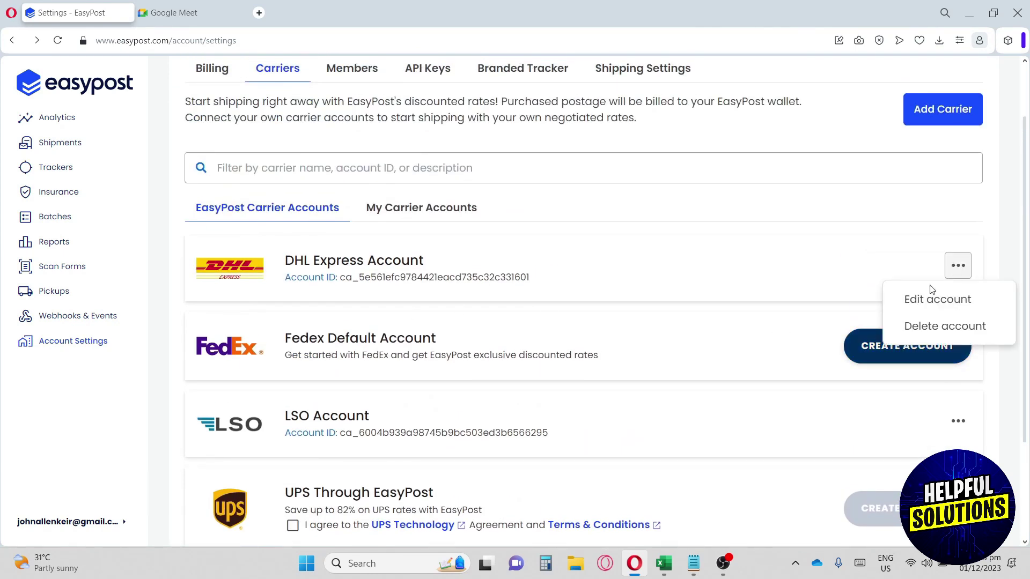
left_click(929, 303)
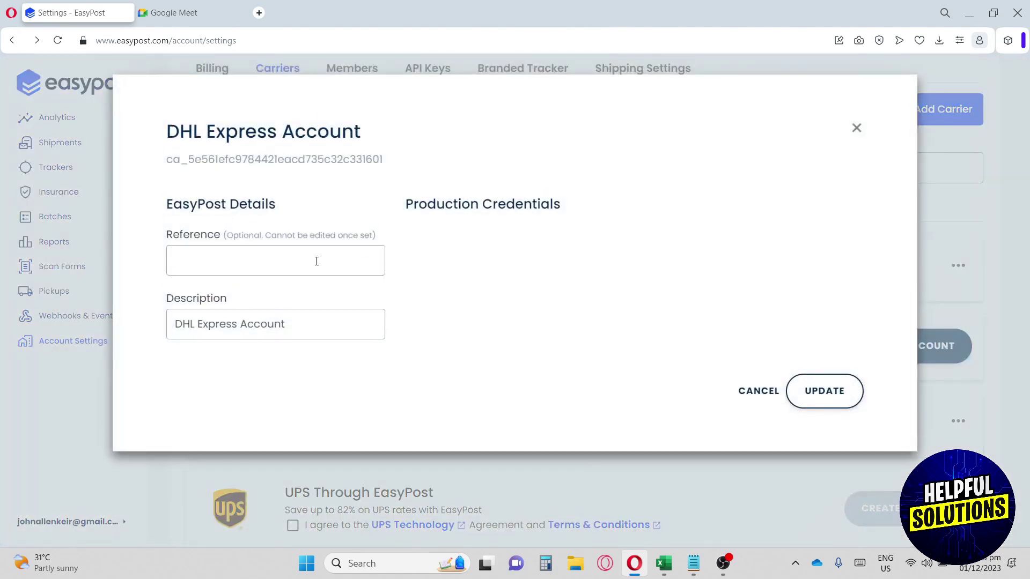
left_click_drag(169, 204, 239, 204)
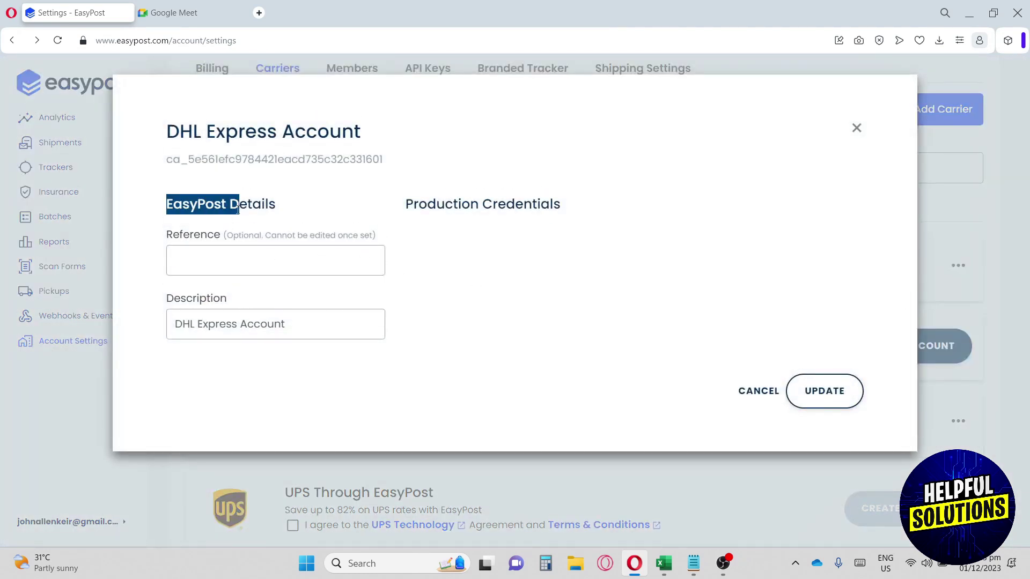
double_click(192, 236)
double_click(194, 296)
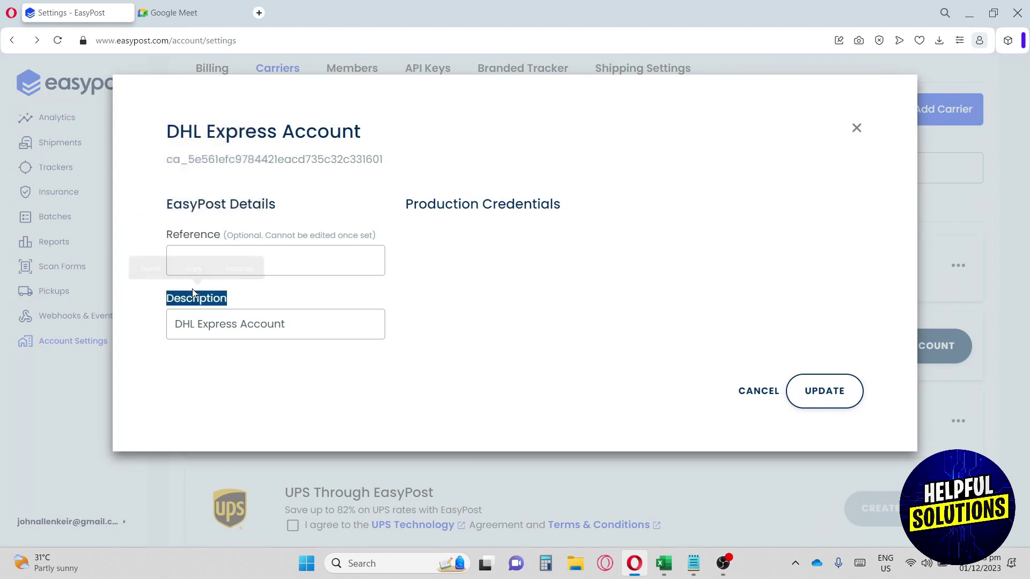
left_click(800, 367)
left_click(854, 129)
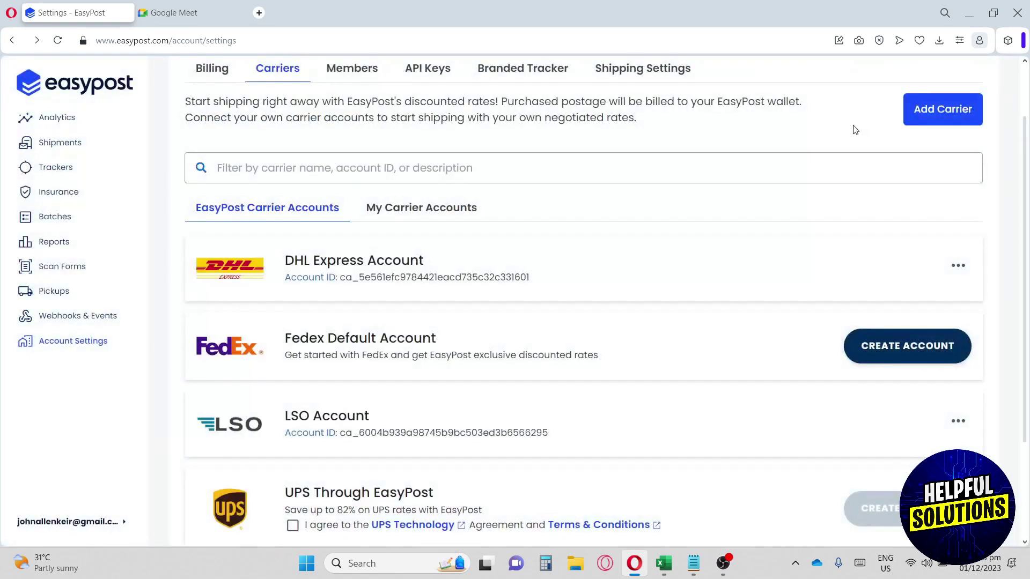
left_click(391, 209)
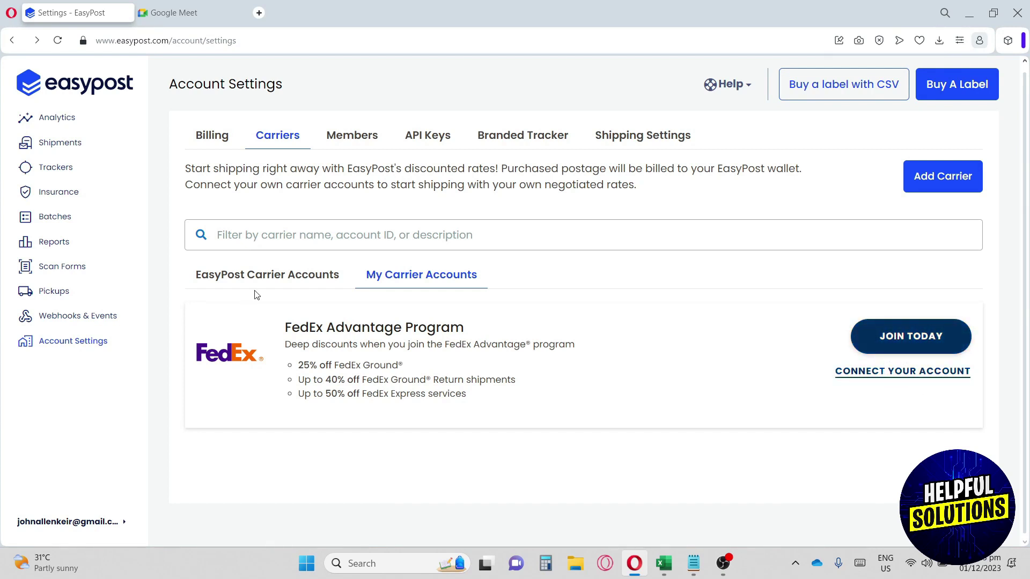
left_click(268, 278)
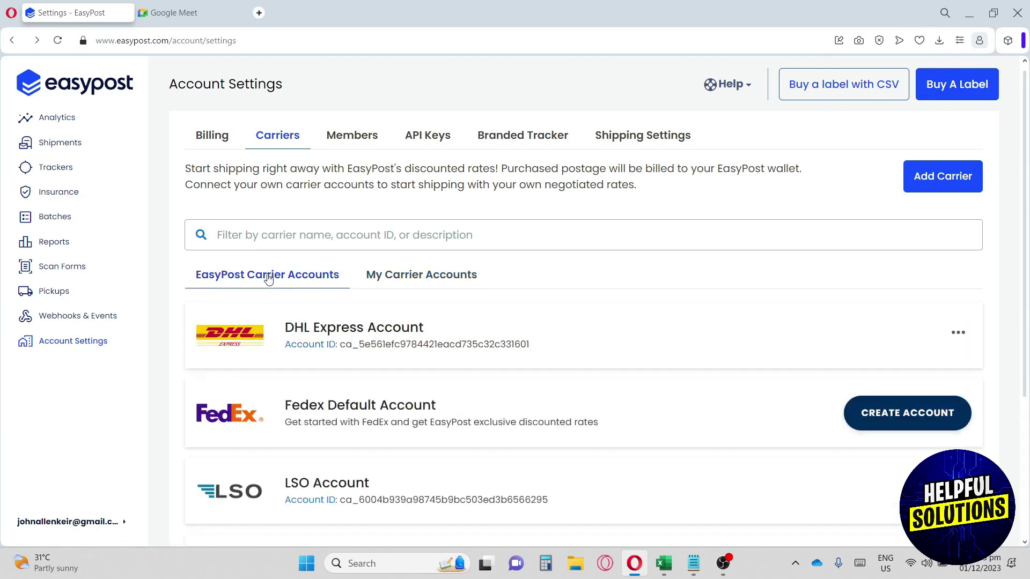
left_click(942, 185)
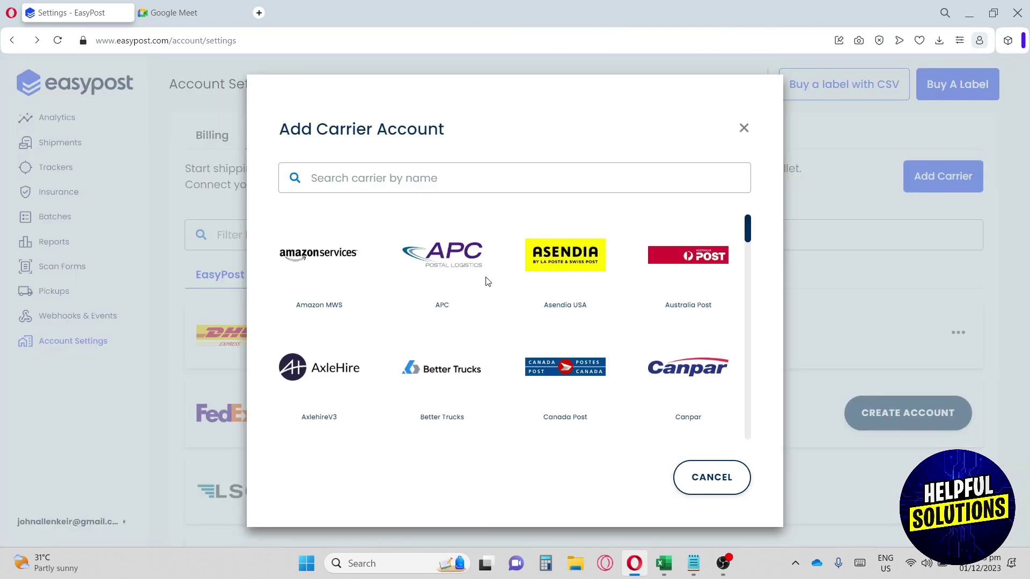
scroll(487, 282, "down", 1)
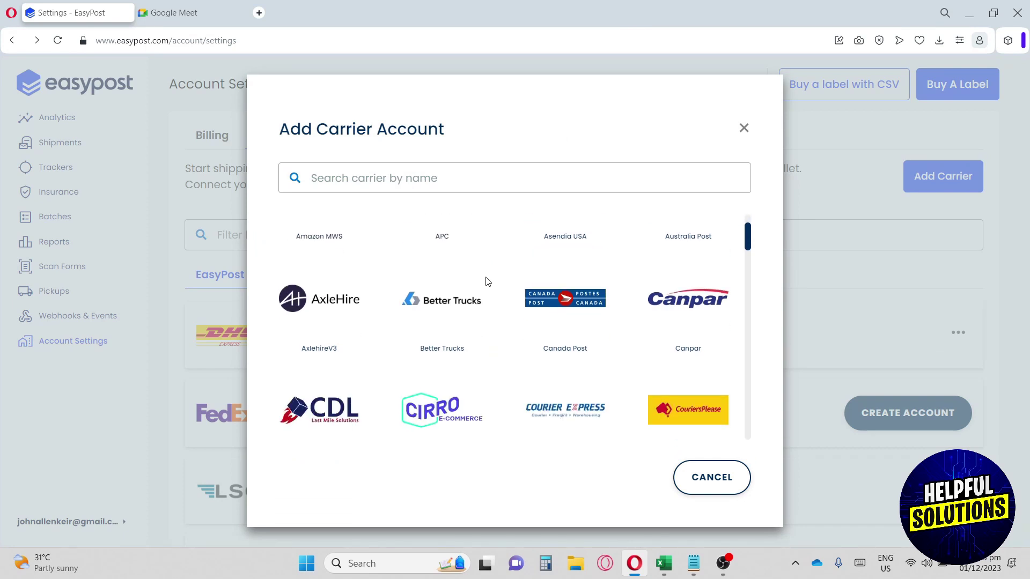
scroll(488, 282, "down", 3)
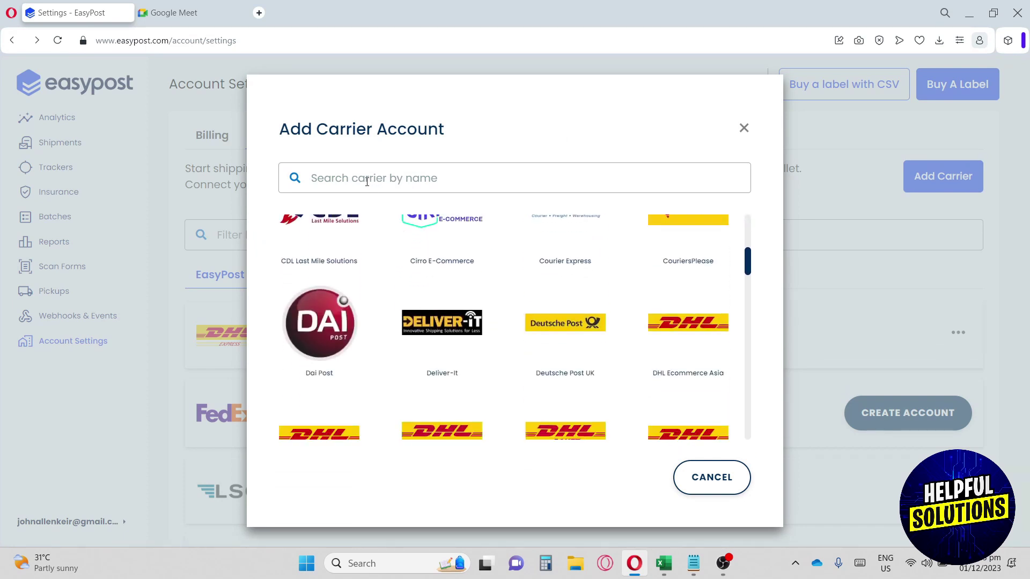
left_click(395, 180)
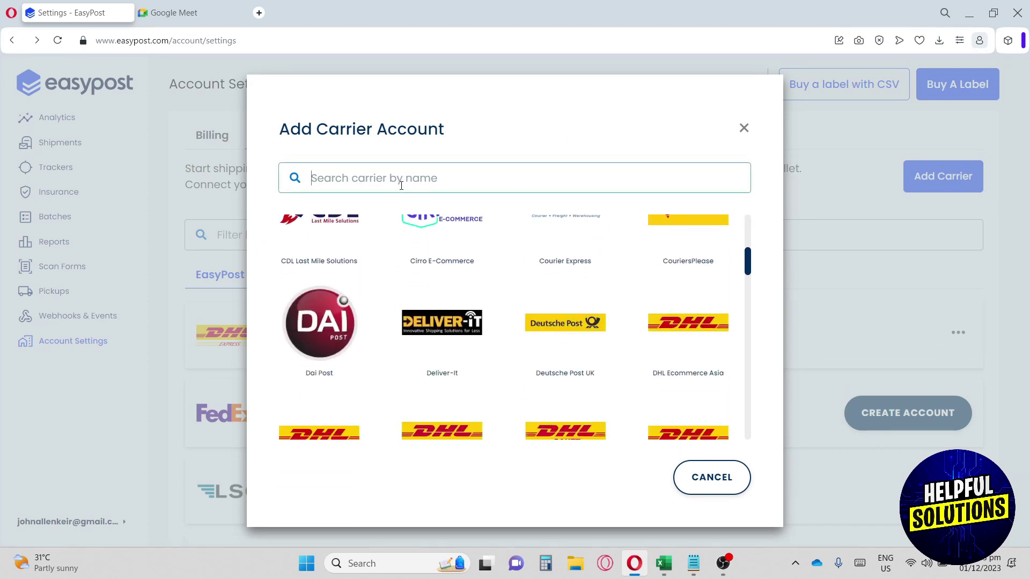
scroll(483, 268, "down", 5)
left_click(744, 128)
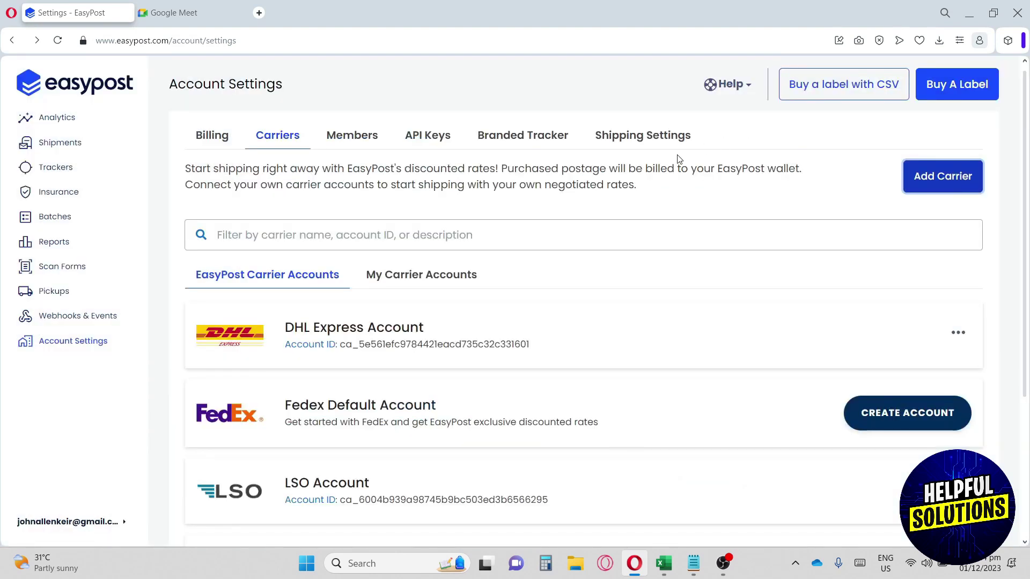
Step: View the Members user list, then switch to the API Keys tab
left_click(352, 138)
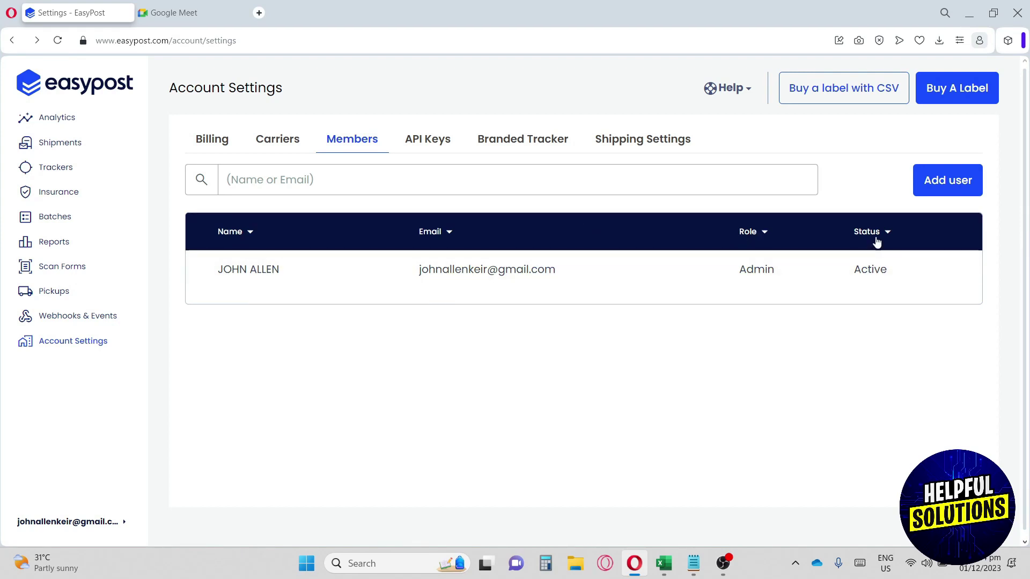
key("Tab")
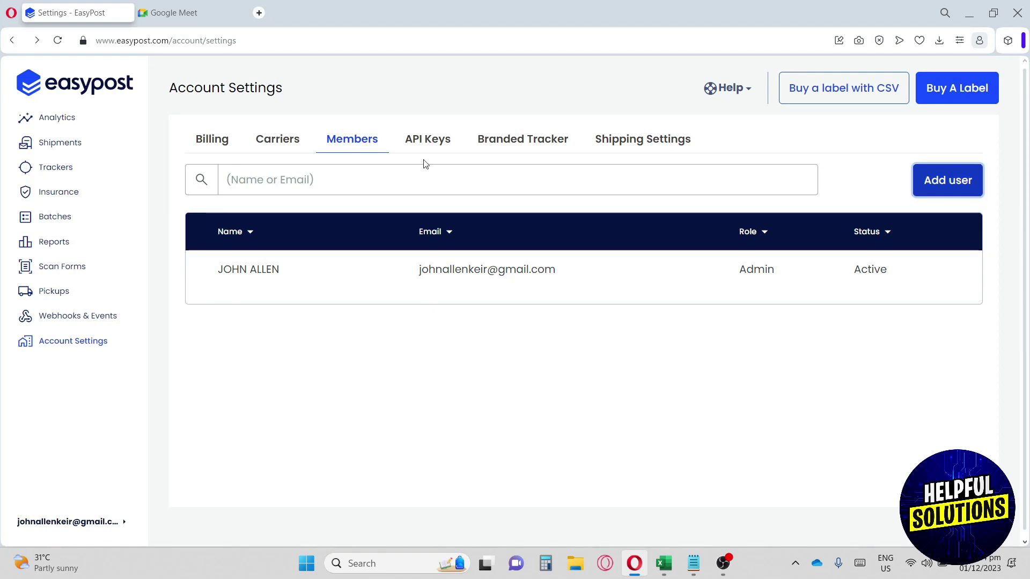
left_click(425, 141)
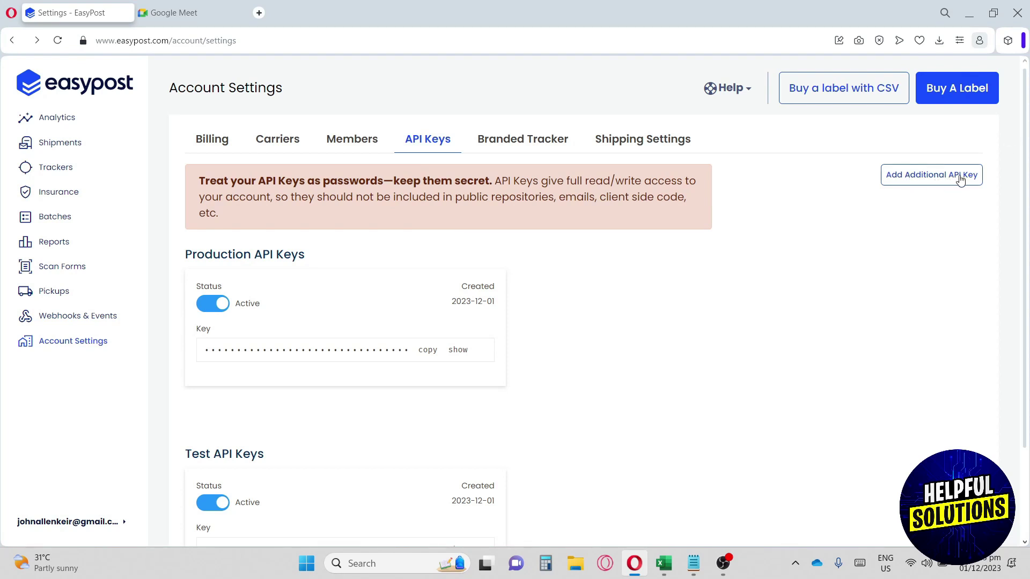
Step: Open the Branded Tracker settings and scroll down past the tracking page preview
left_click(537, 148)
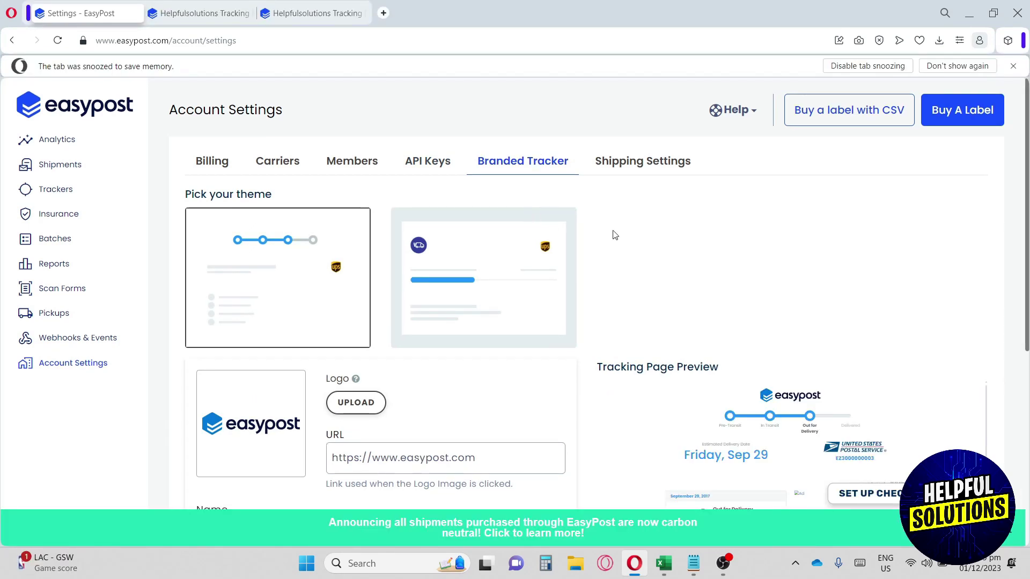
scroll(622, 300, "down", 1)
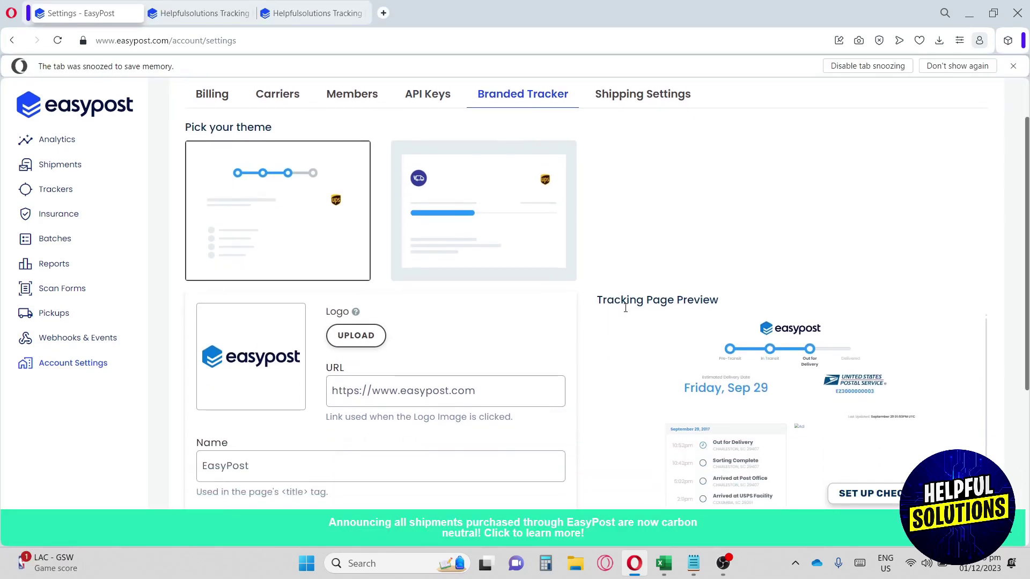
left_click_drag(599, 298, 710, 295)
left_click(753, 285)
scroll(448, 329, "down", 1)
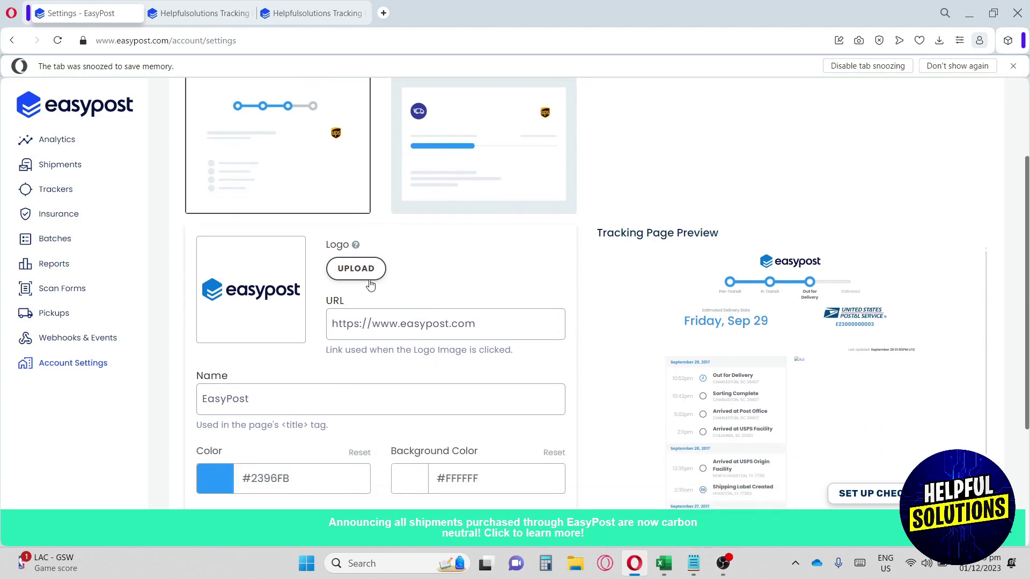
left_click(360, 323)
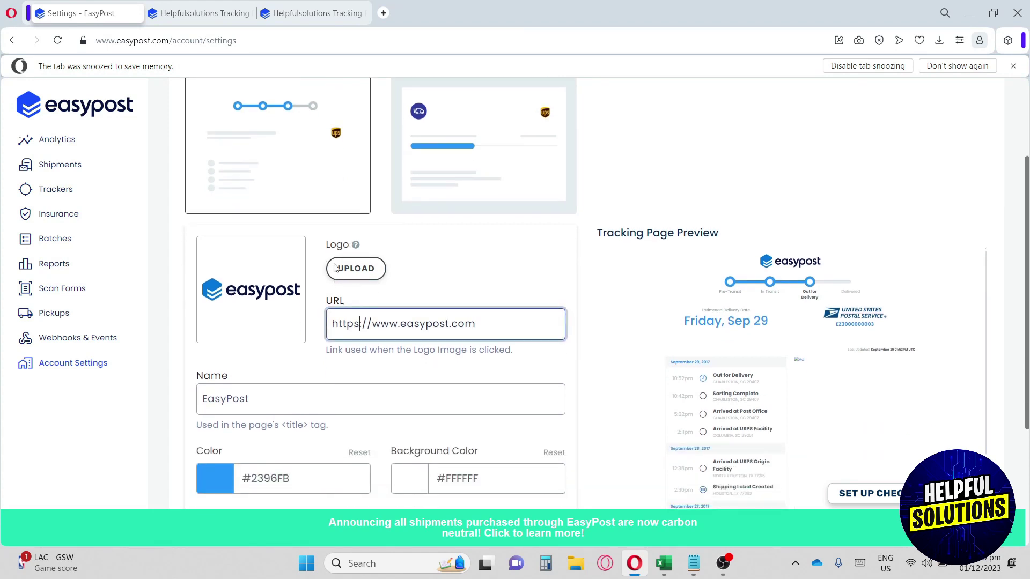
scroll(334, 268, "down", 2)
Step: Replace the brand name EasyPost with THEHELOFULSOLUTIONS
double_click(250, 269)
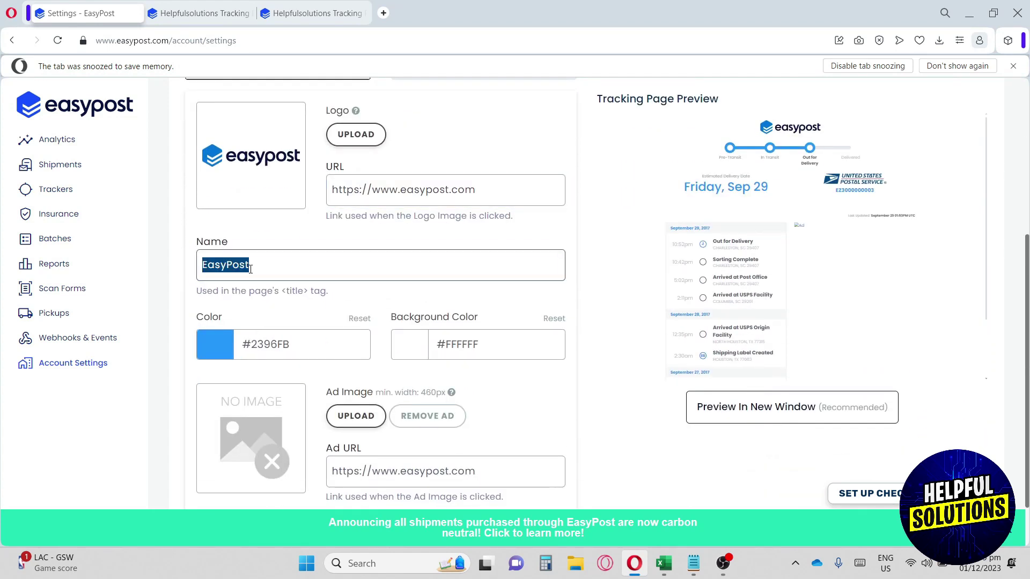
type("=")
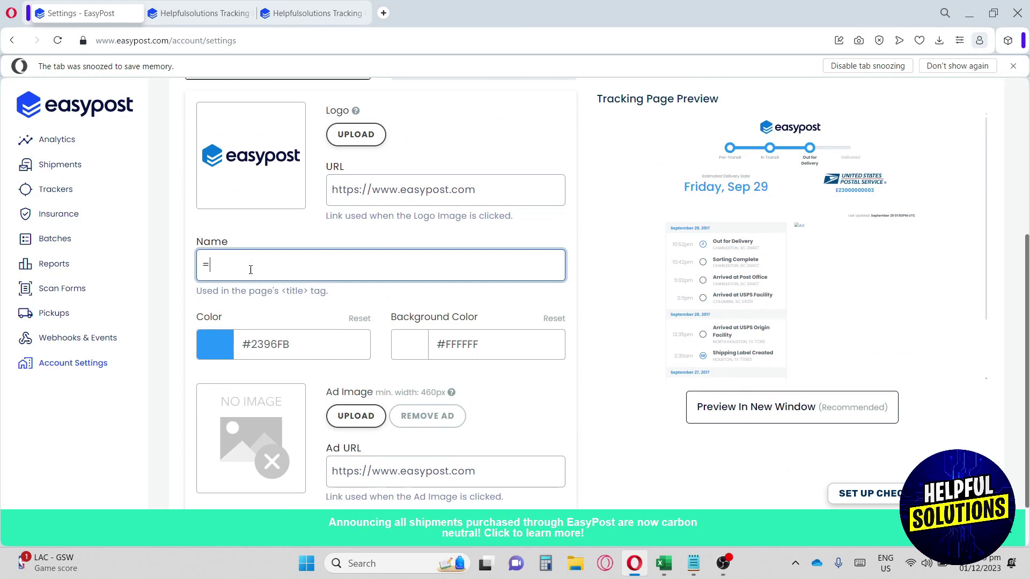
key("BackSpace")
type("THEHELOFULSOLUTIONS")
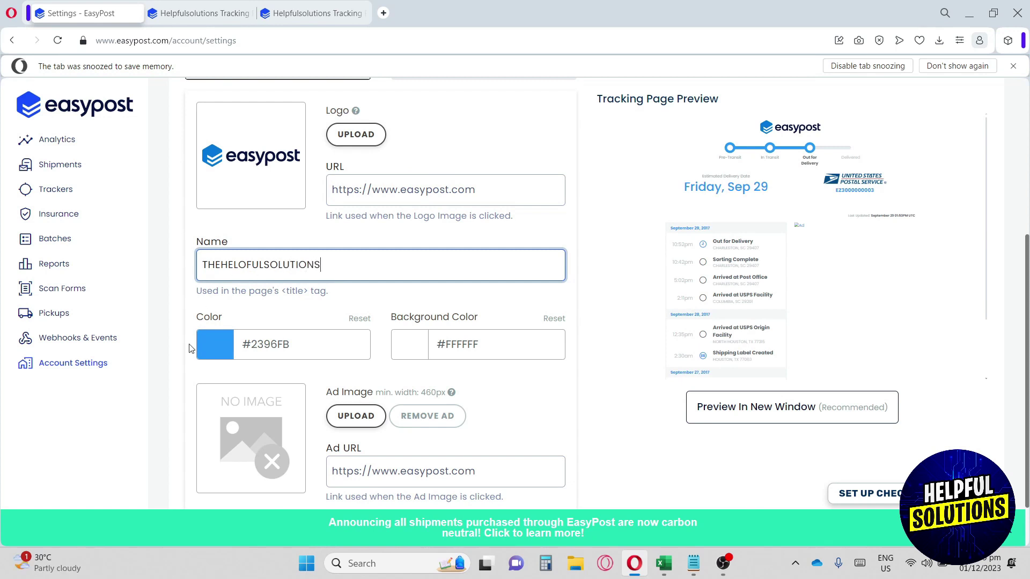
Step: Set the accent Color to red #FF0005, leaving the Background Color at #FFFFFF
left_click(212, 339)
left_click_drag(254, 413, 189, 469)
left_click_drag(312, 465, 343, 462)
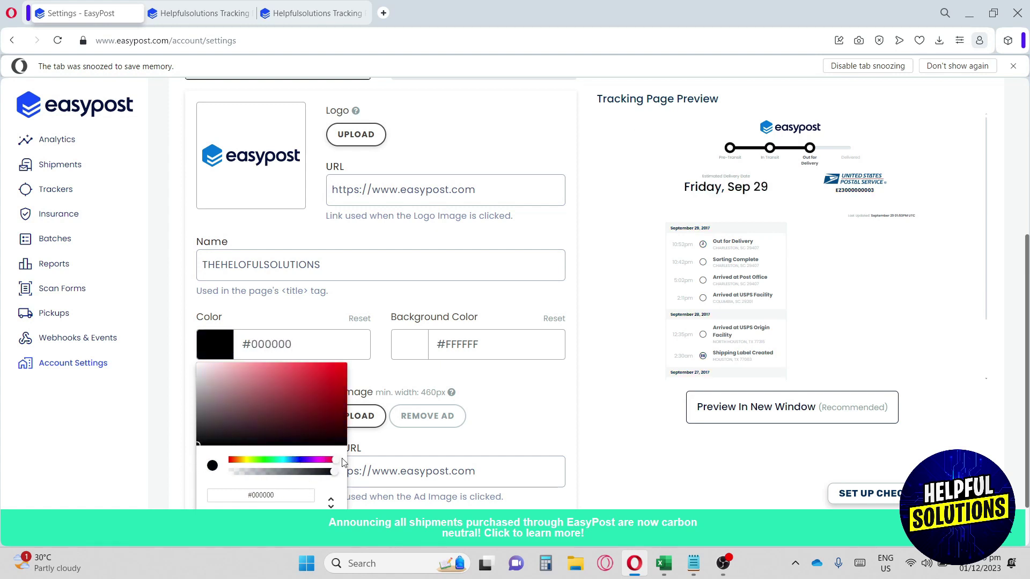
left_click_drag(330, 400, 360, 364)
left_click(419, 295)
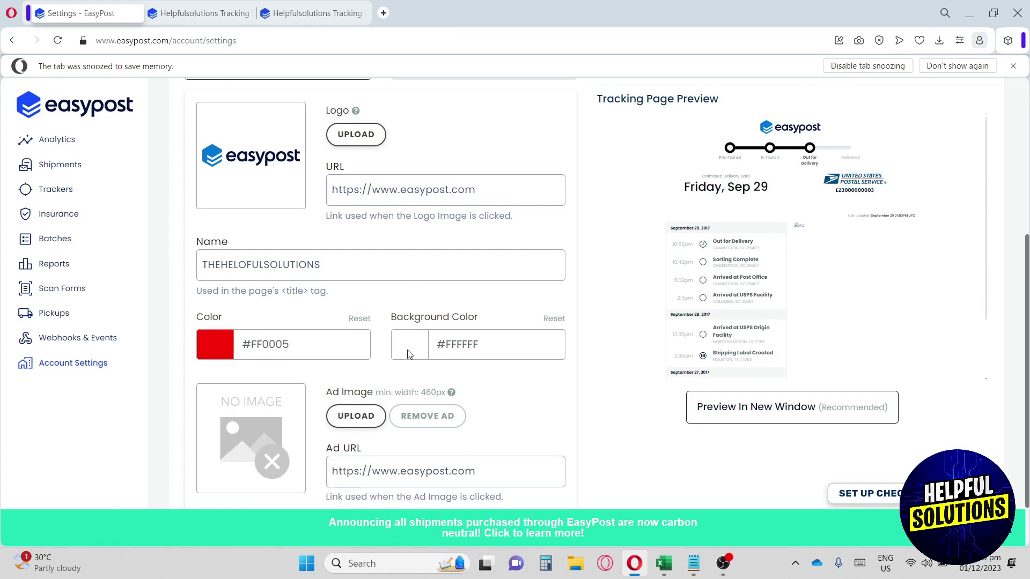
left_click(411, 347)
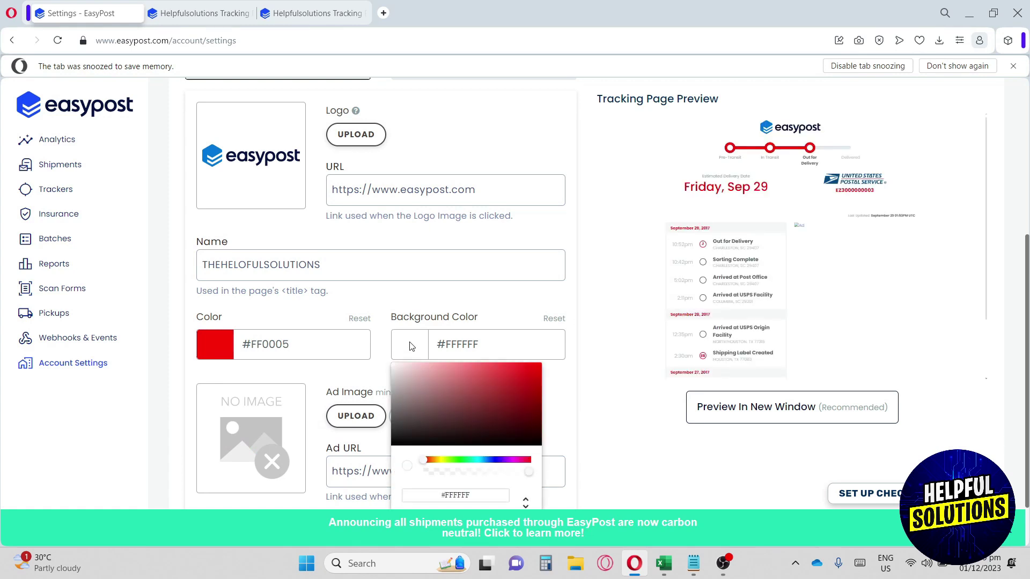
left_click(411, 347)
scroll(405, 346, "down", 2)
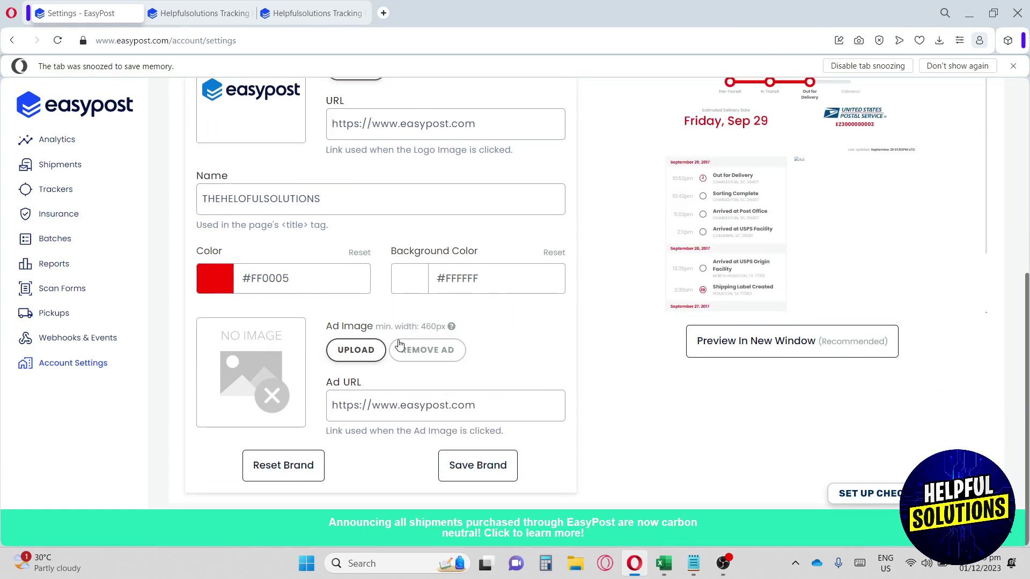
Step: Upload Logo for Helpful Solutions.png as the tracking page's Ad Image
left_click(351, 349)
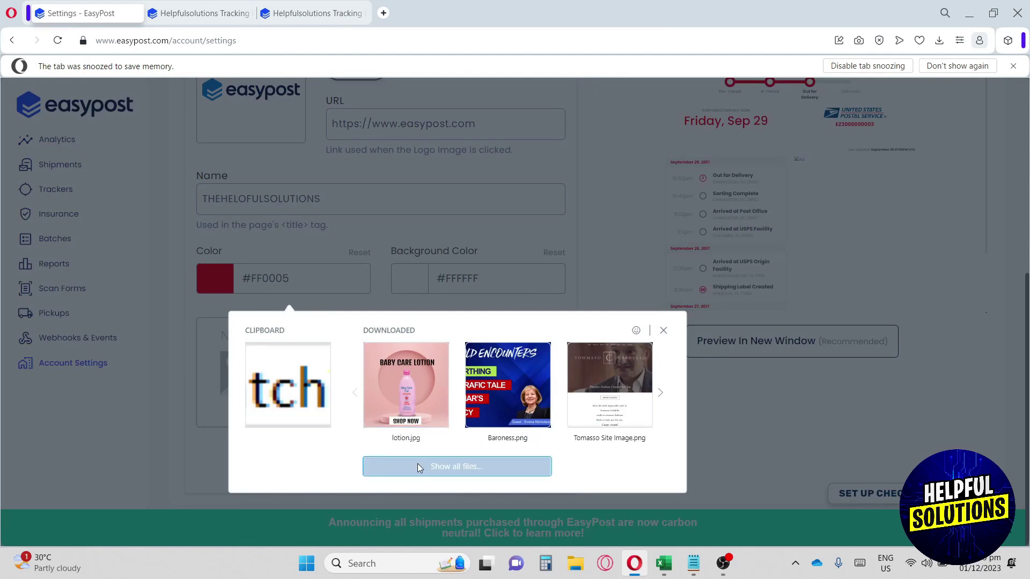
left_click(418, 465)
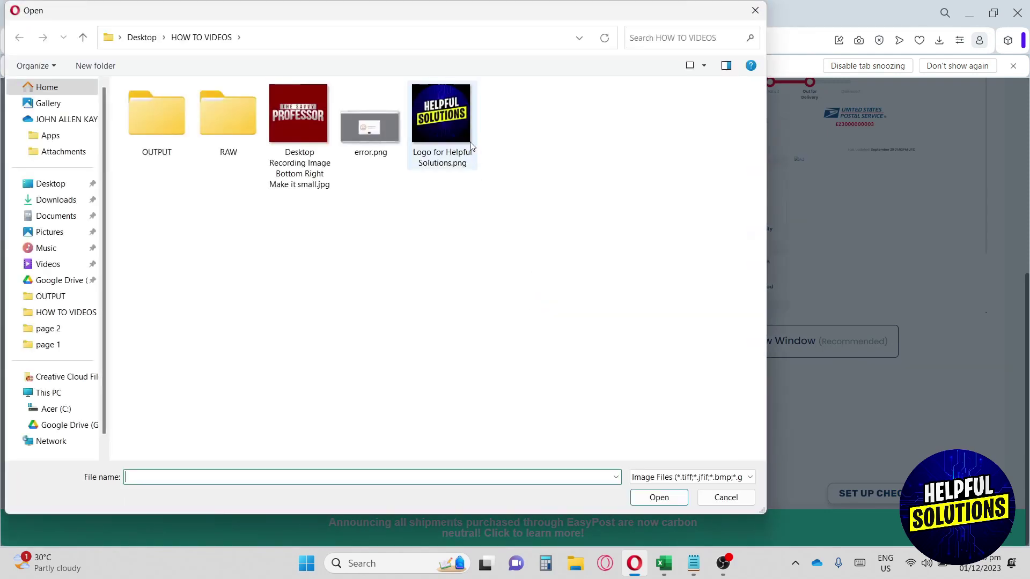
left_click(464, 138)
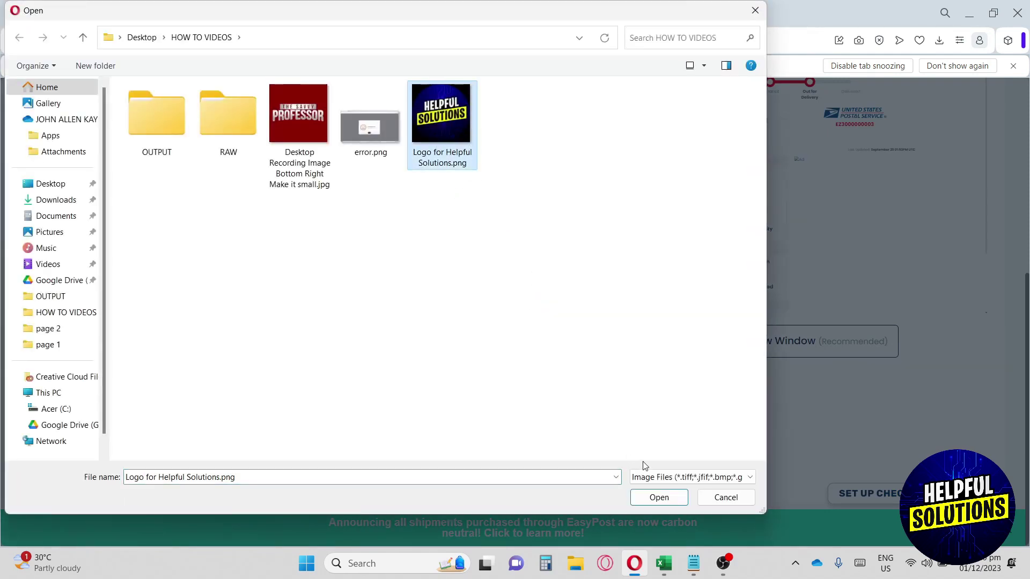
left_click(657, 496)
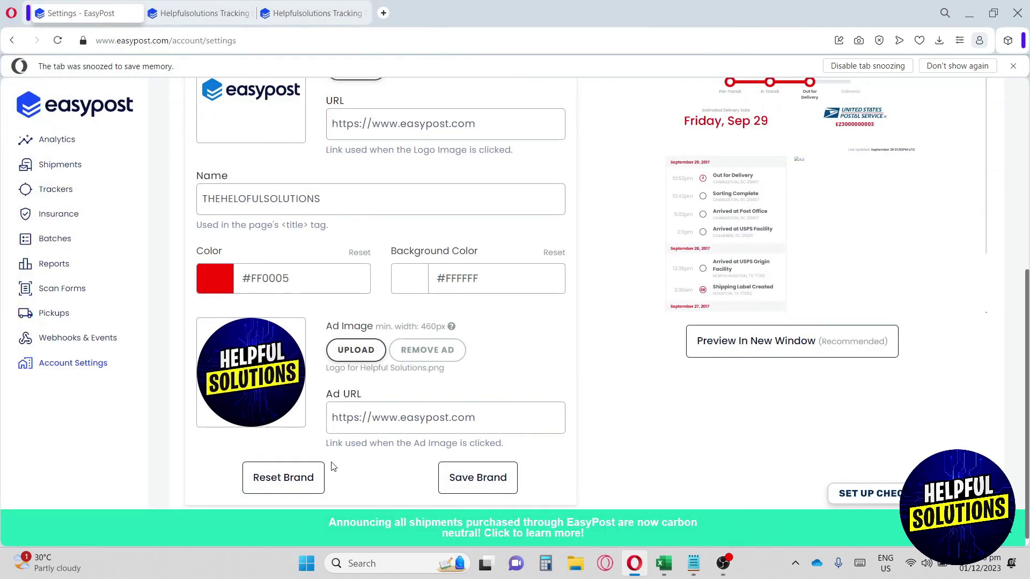
Step: Preview the branded tracking page in a new tab, scroll through it, and return to Settings
left_click(745, 346)
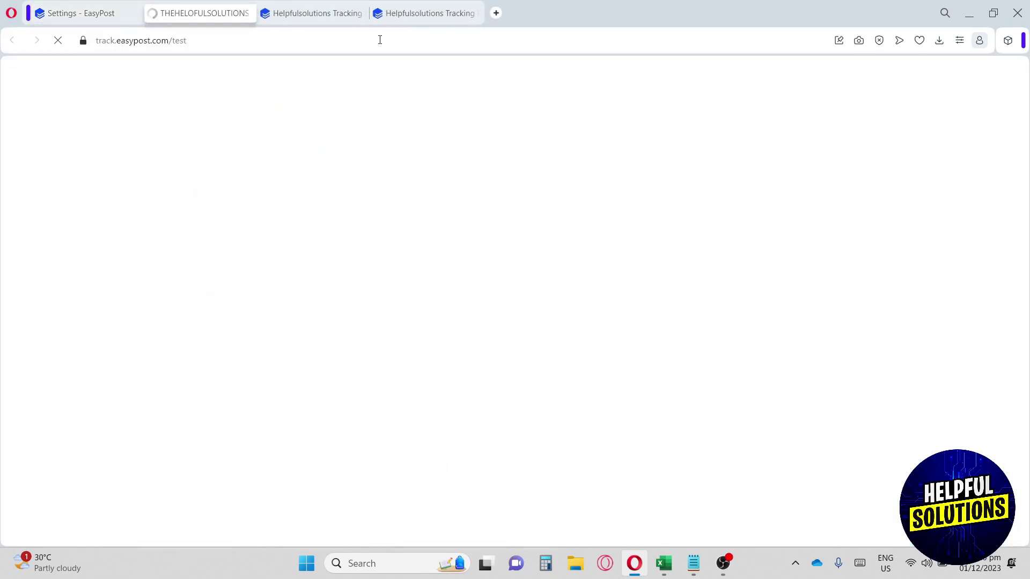
scroll(425, 252, "down", 3)
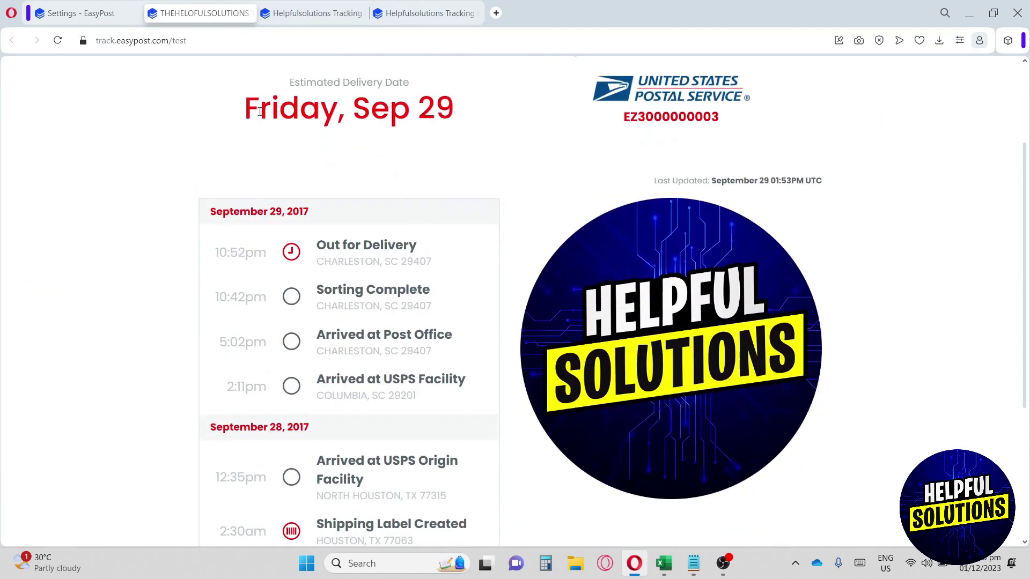
scroll(407, 199, "down", 1)
scroll(438, 284, "down", 2)
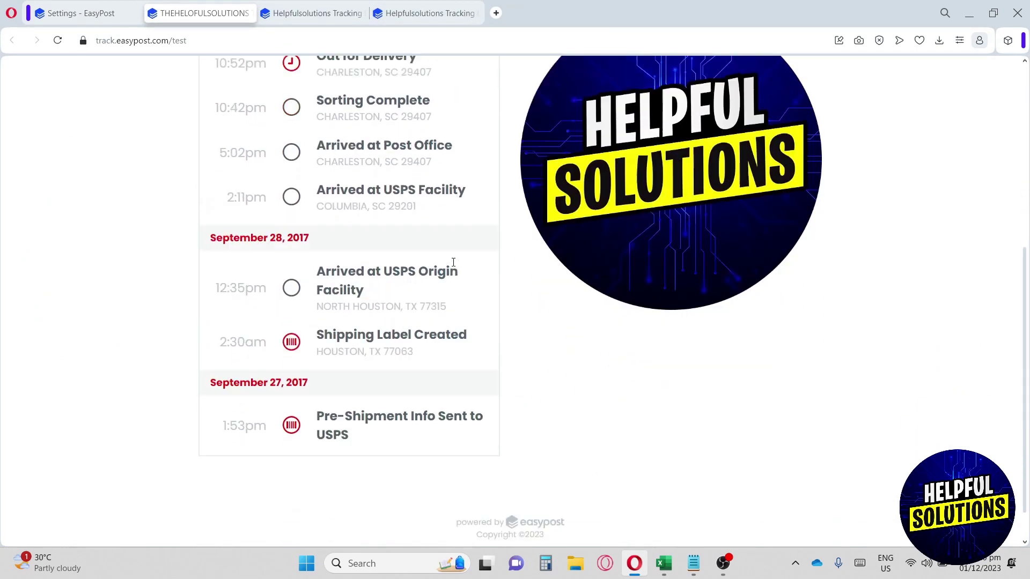
scroll(279, 232, "up", 3)
triple_click(282, 209)
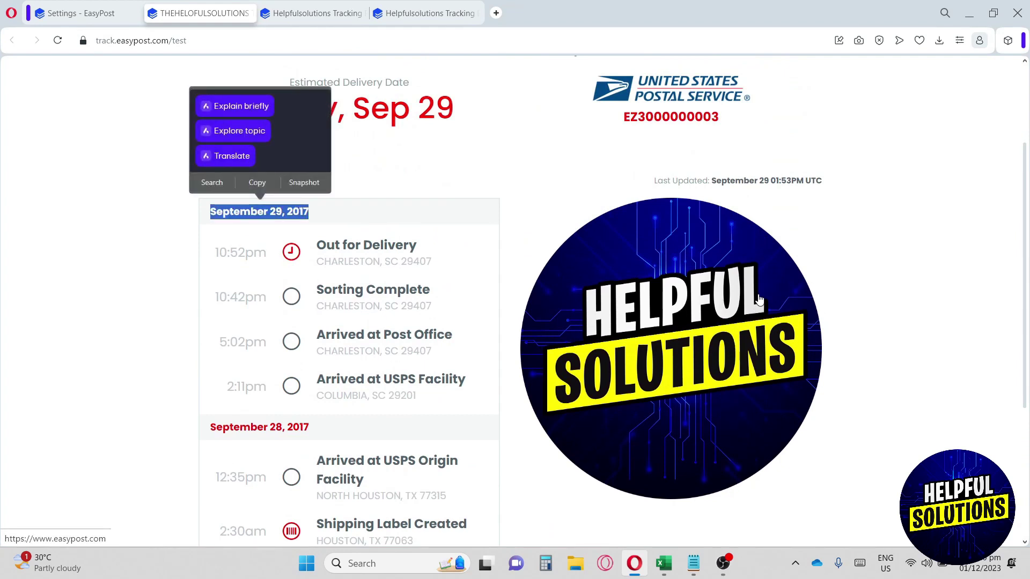
left_click(911, 250)
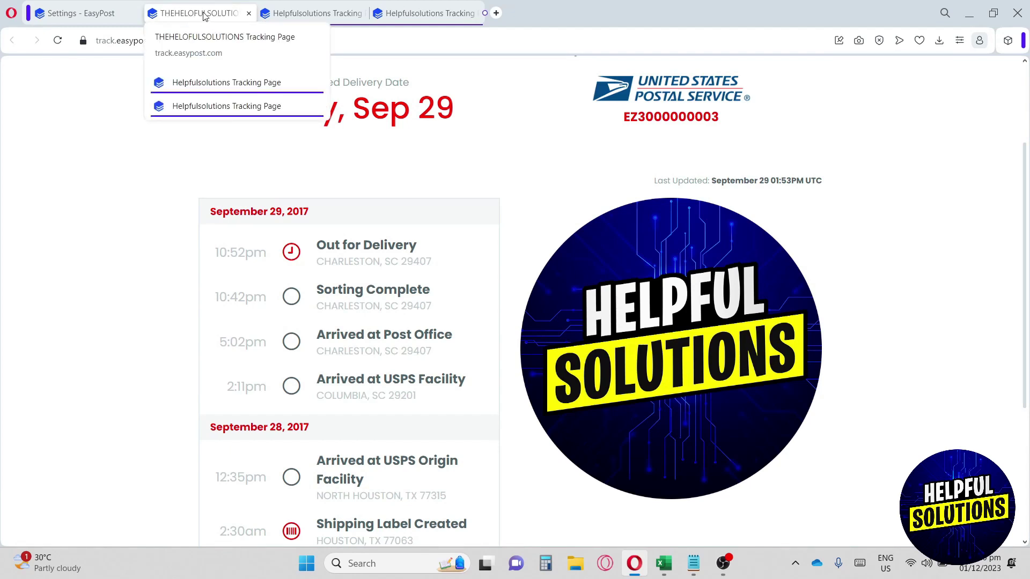
left_click(80, 13)
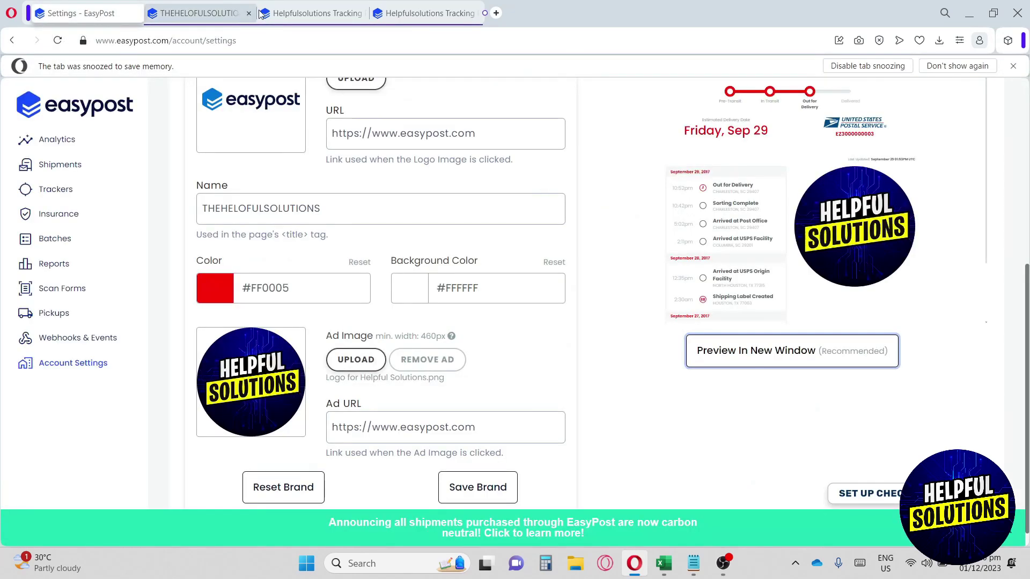
Step: Select the second, card-style theme under Pick your theme
scroll(315, 240, "up", 2)
scroll(484, 238, "up", 2)
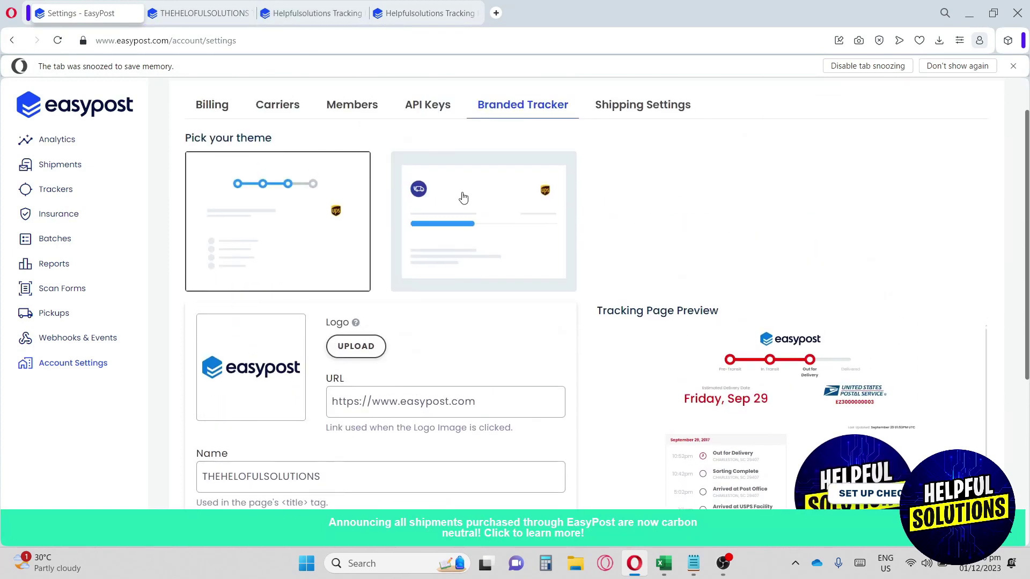
left_click(480, 193)
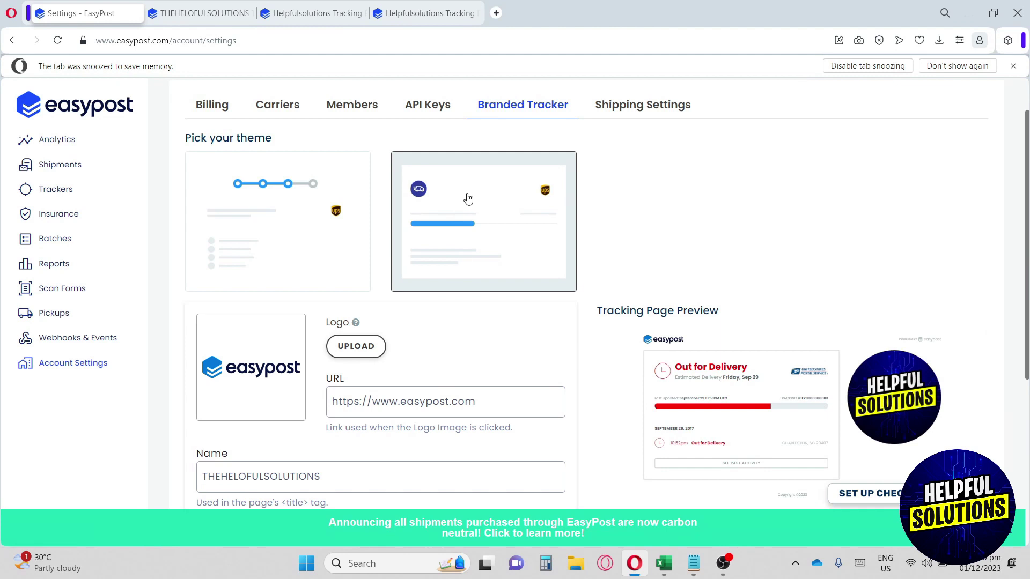
scroll(474, 198, "down", 2)
scroll(473, 198, "down", 2)
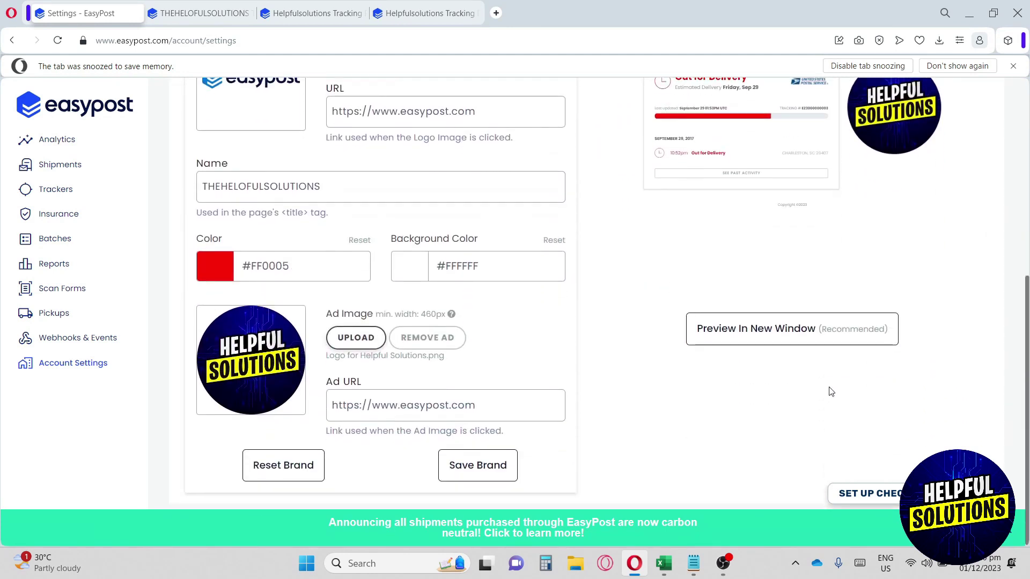
Step: Preview the card-style theme in a new tab, then return to the Settings - EasyPost tab
left_click(745, 329)
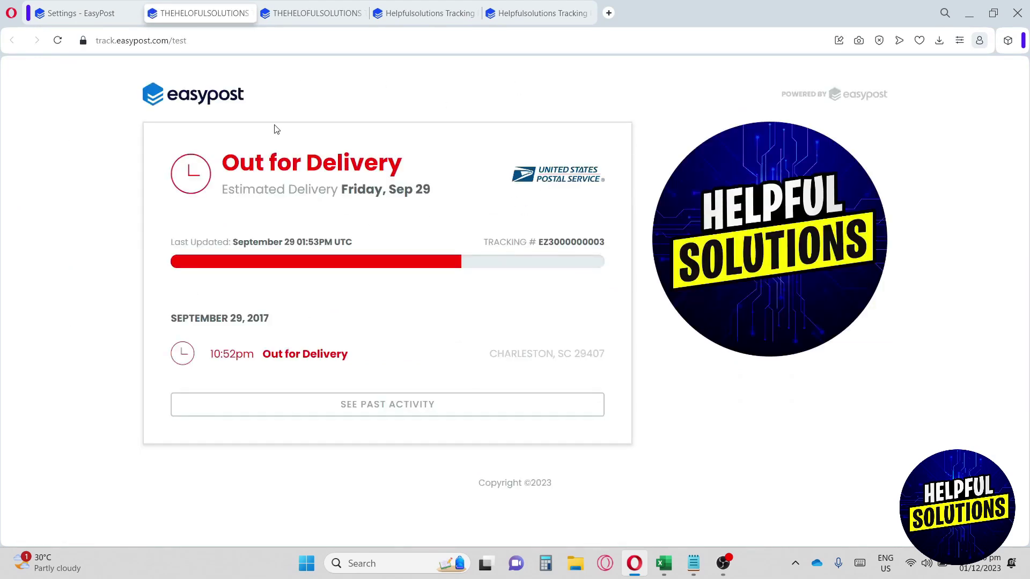
left_click(104, 11)
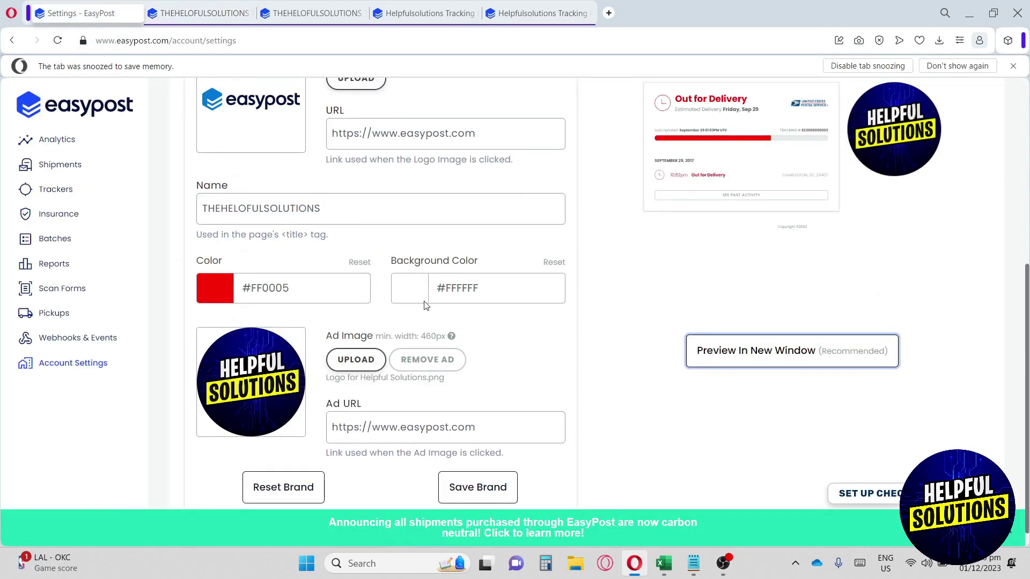
scroll(430, 320, "down", 1)
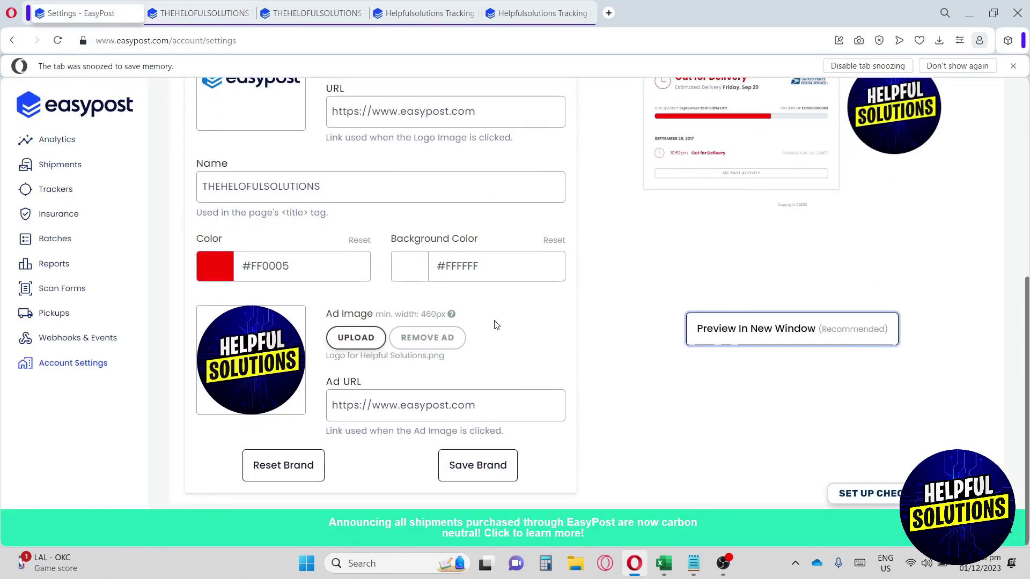
scroll(494, 325, "up", 6)
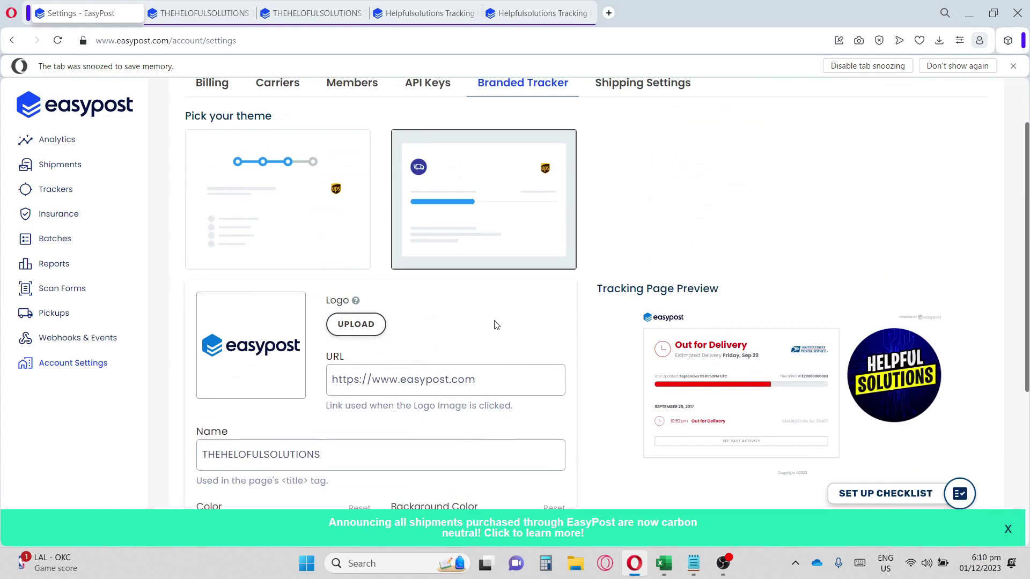